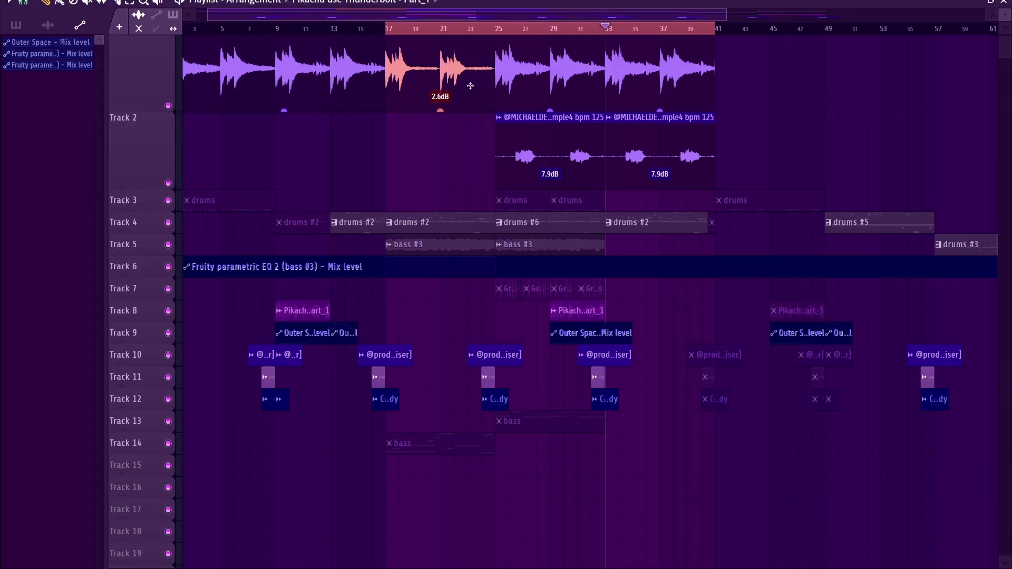
- Start playback and open the melody insert's Neutron 4 Equalizer to show its EQ 2 curve
key("space")
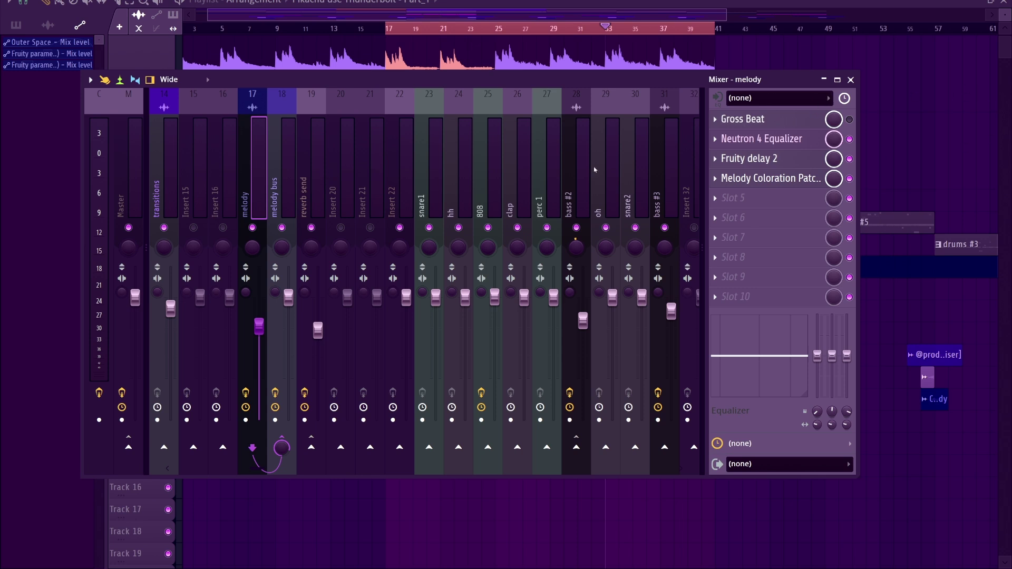
left_click(784, 145)
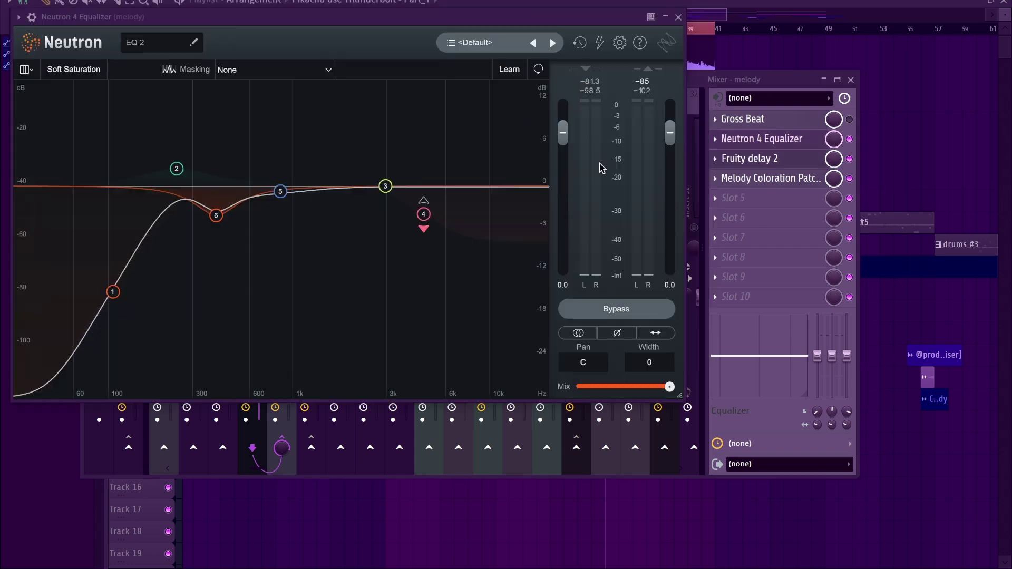
- Apply the Widen preset to the melody's Fruity delay 2, then check the Coloration Patcher and RC-20
left_click(748, 158)
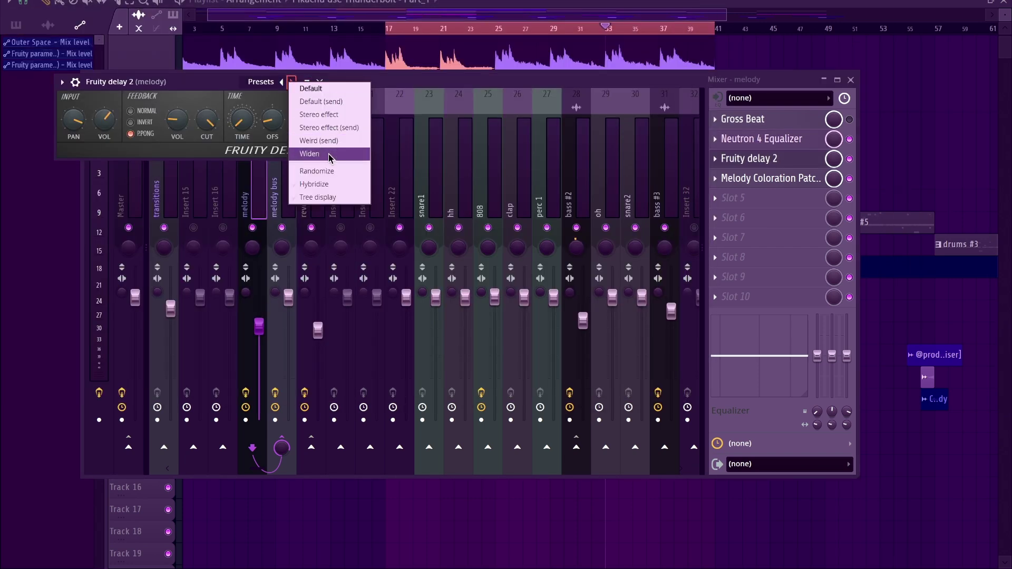
left_click(311, 153)
left_click(770, 178)
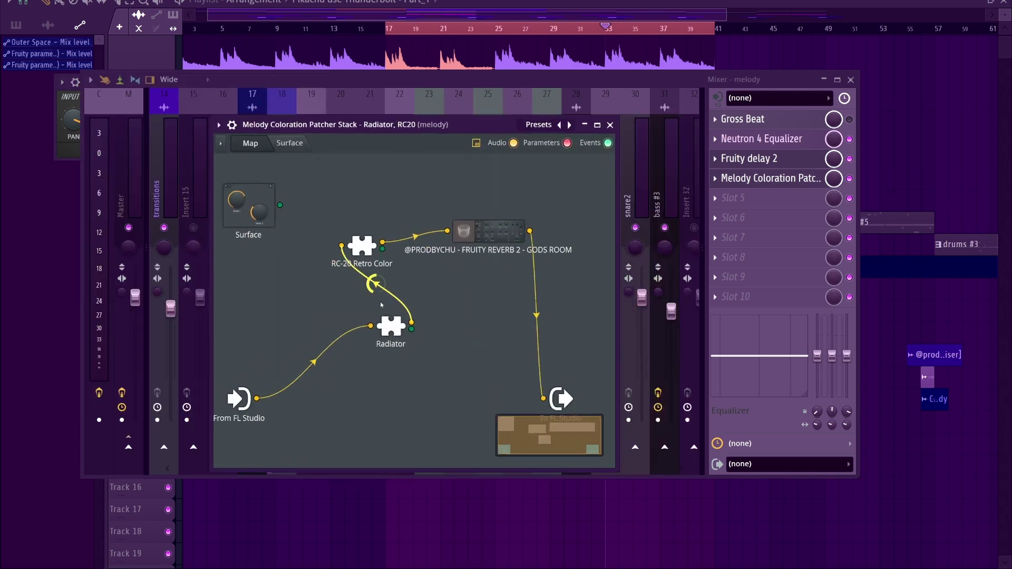
left_click(463, 231)
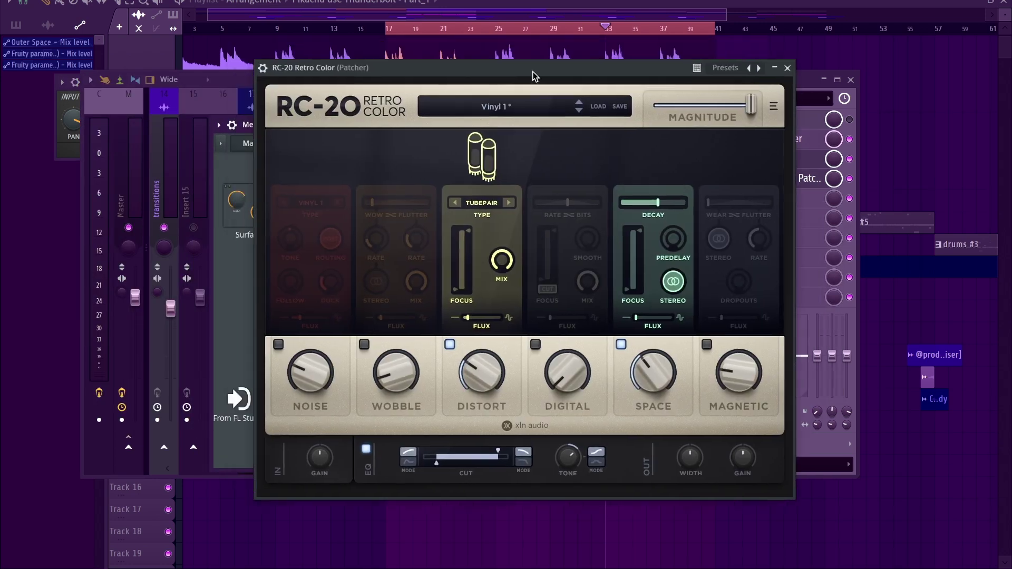
key("Escape")
key("Escape")
key("Escape")
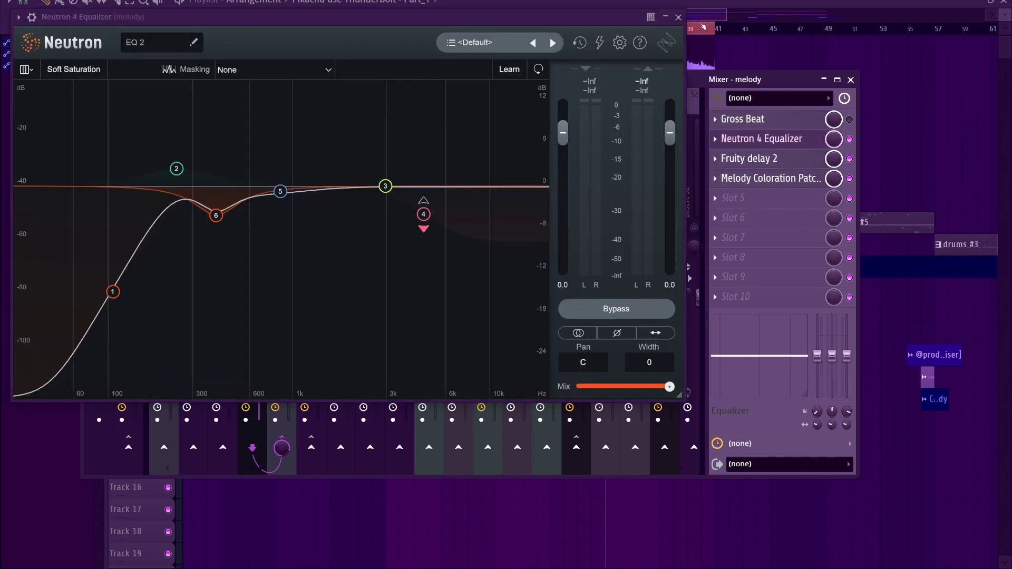
left_click(679, 17)
- Browse the effect chains of the bass #2, melody, reverb send and melody bus inserts
left_click(511, 411)
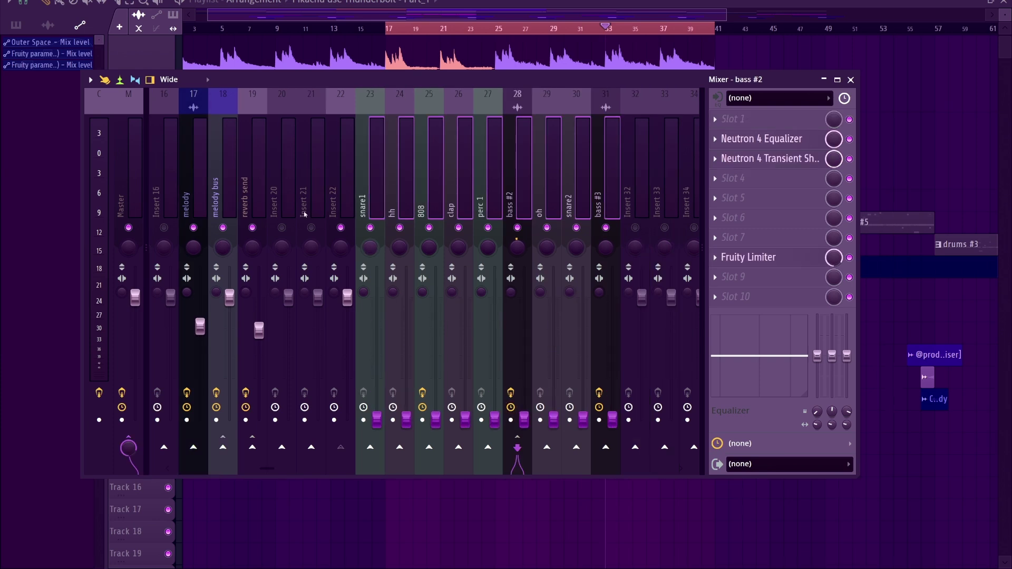
left_click(201, 329)
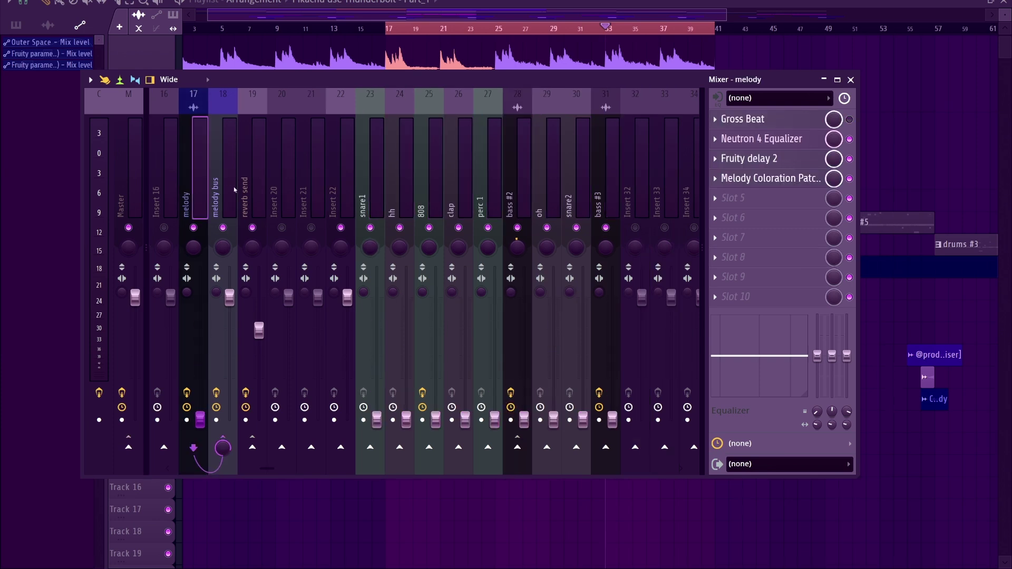
left_click(250, 192)
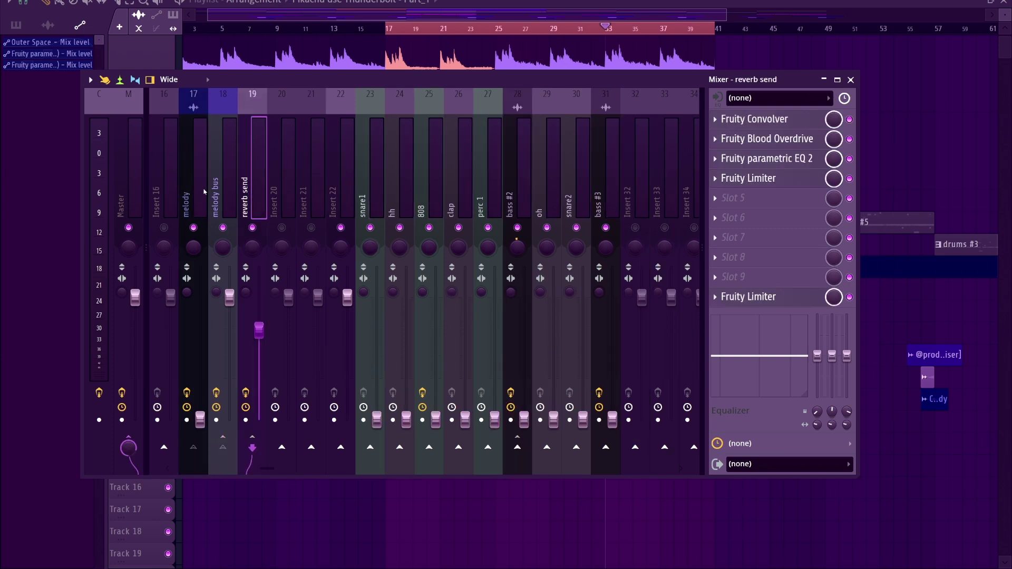
left_click(236, 221)
- Inspect the melody bus Neutron 4's Exciter and bypassed Compressor 2, then raise the 808 fader
left_click(784, 140)
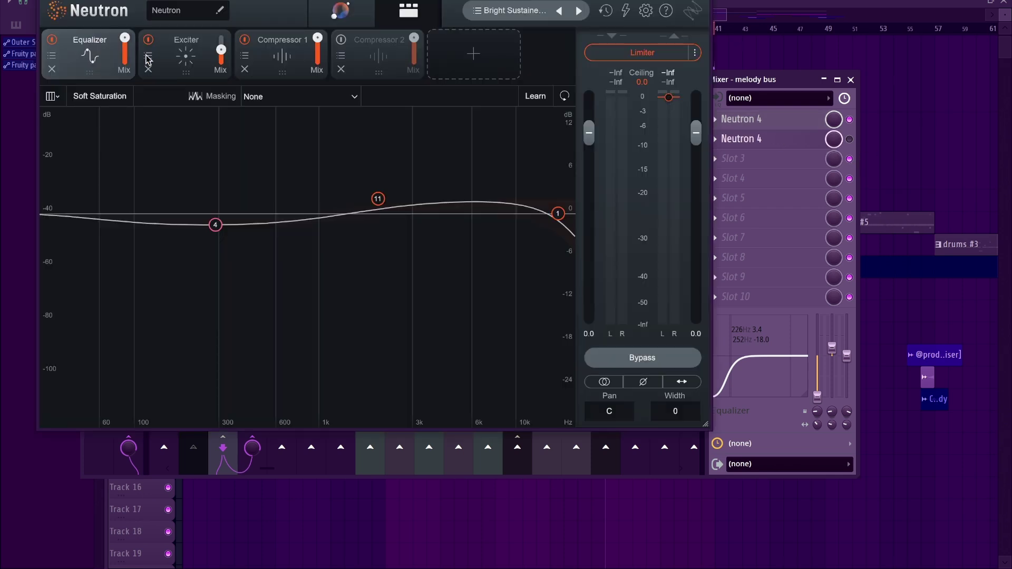
left_click(206, 61)
left_click(377, 58)
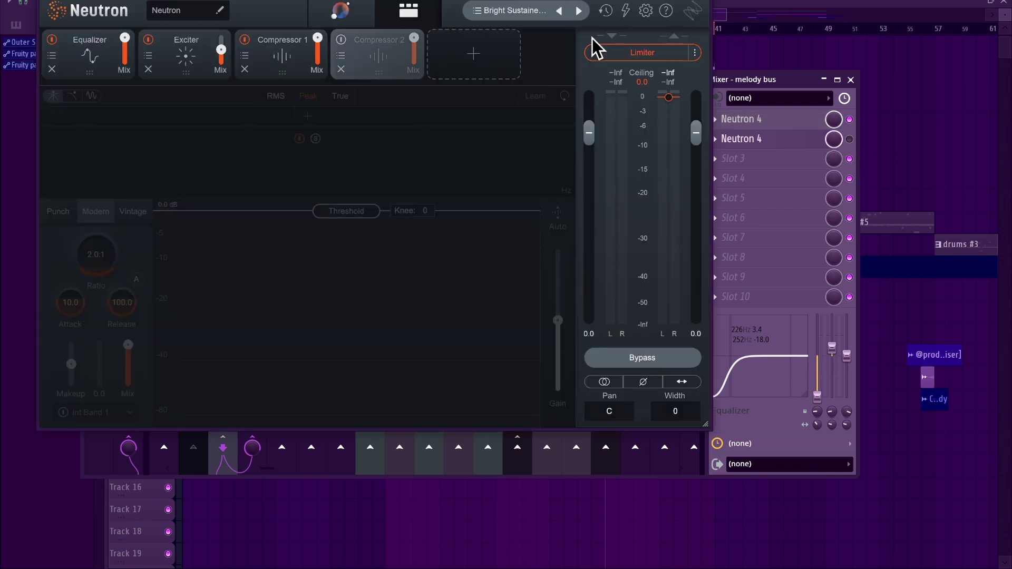
key("Escape")
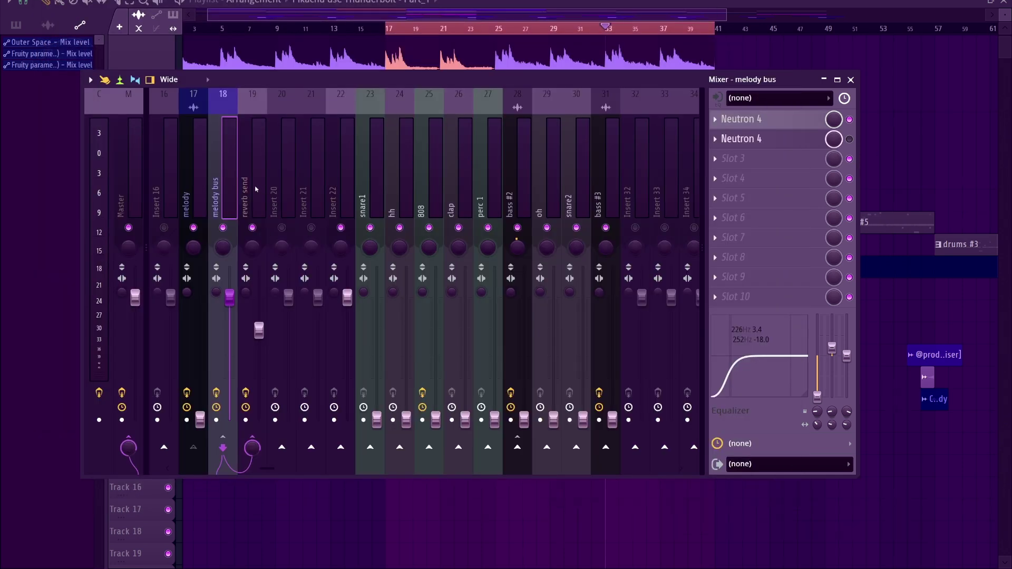
left_click(251, 189)
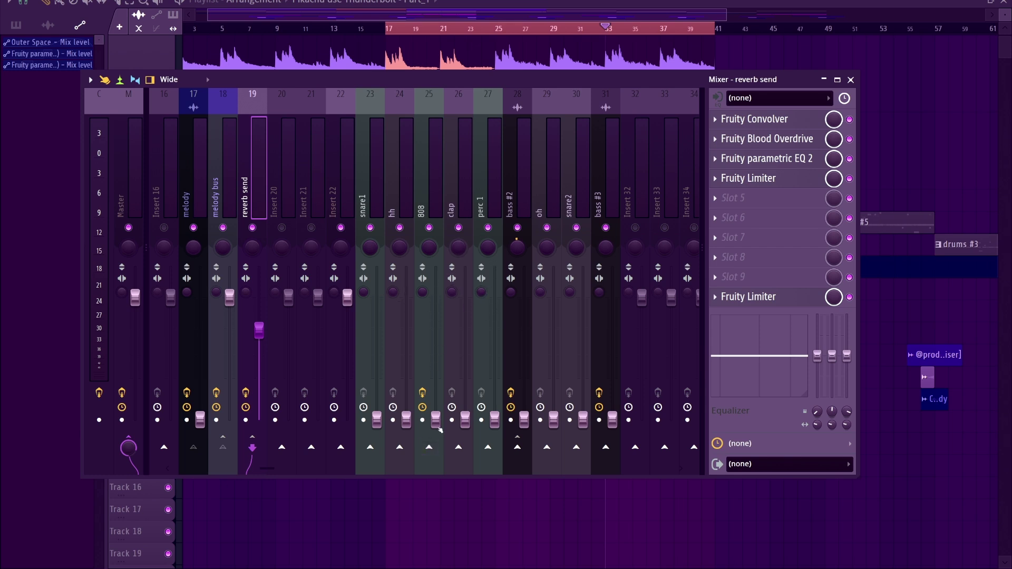
left_click_drag(440, 430, 465, 312)
- Raise the 808 and bass #3 faders while auditioning playback, then close the mixer
key("space")
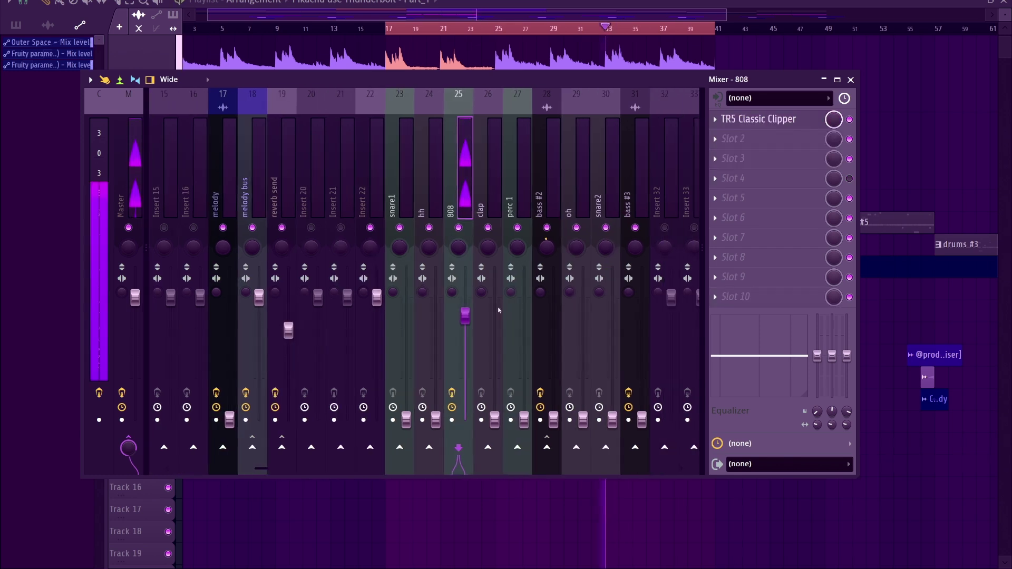
key("space")
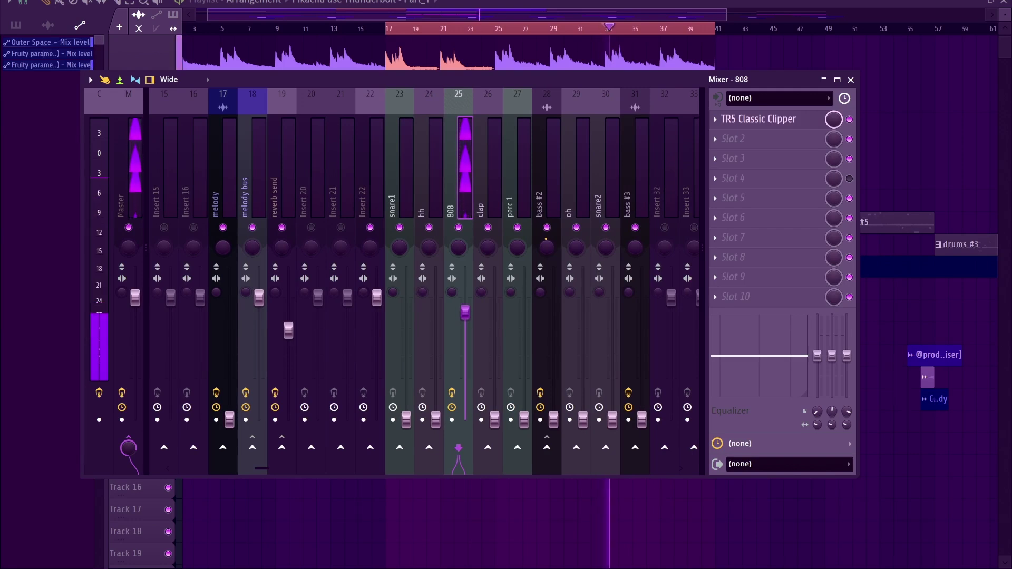
left_click_drag(465, 309, 465, 304)
key("space")
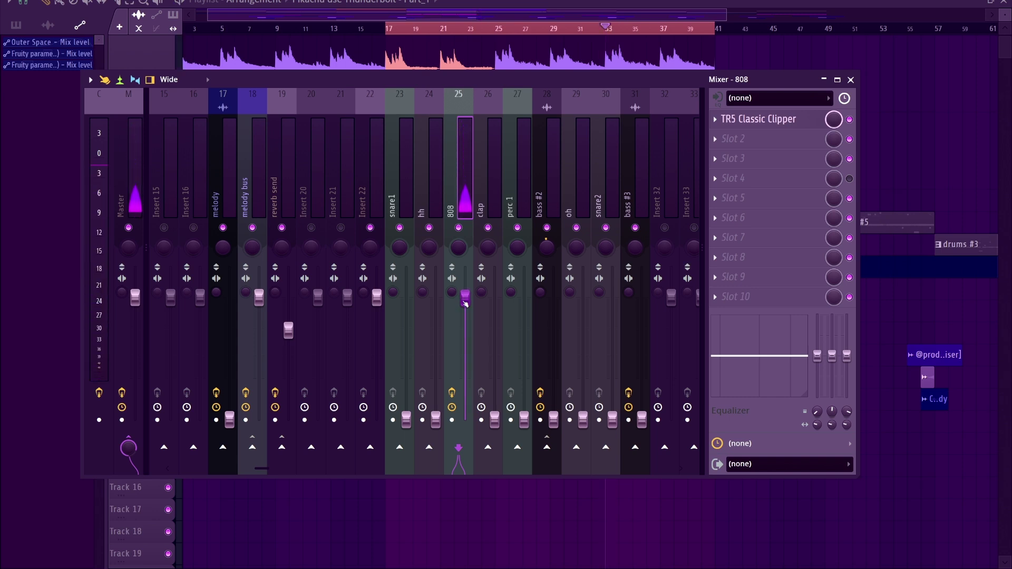
key("space")
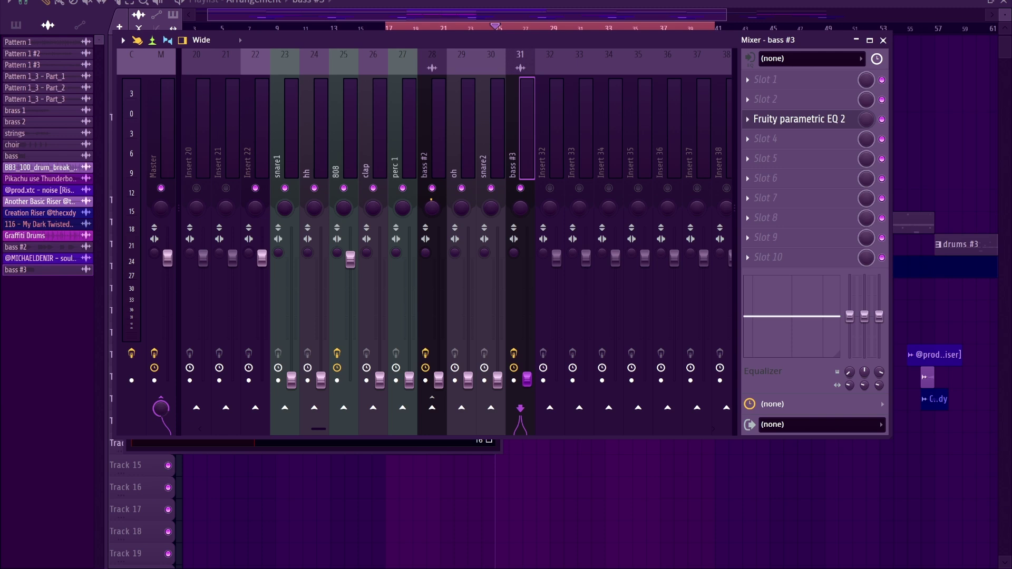
left_click_drag(527, 378, 527, 274)
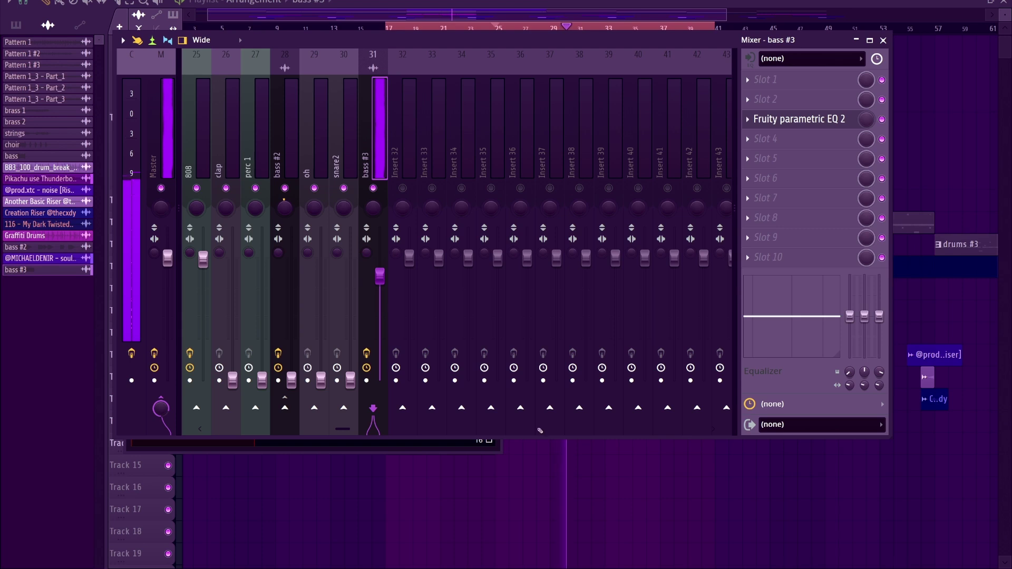
key("F9")
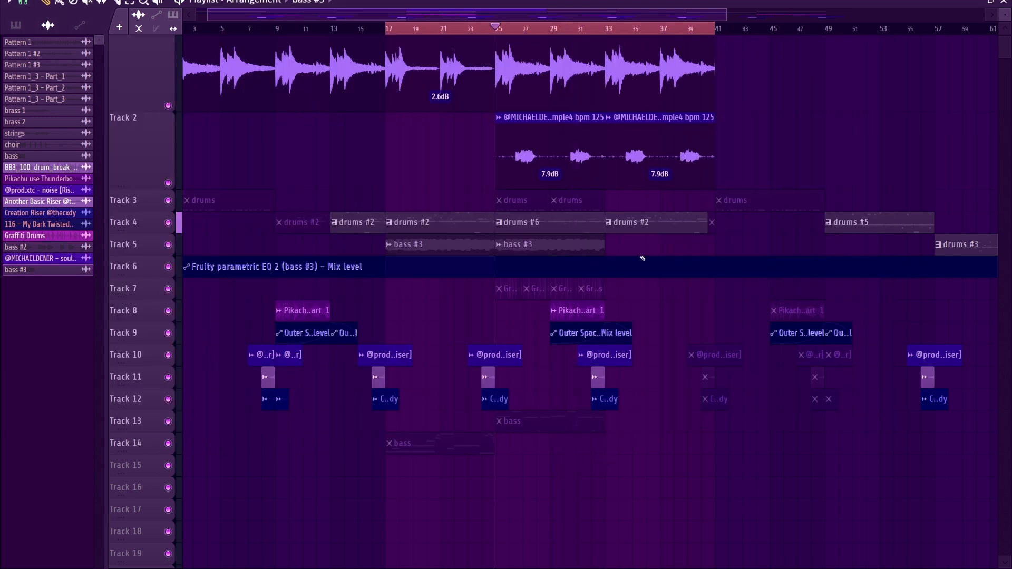
- Set the playhead to bar 33 and reopen the Channel Rack and Mixer on the clap track
left_click(609, 29)
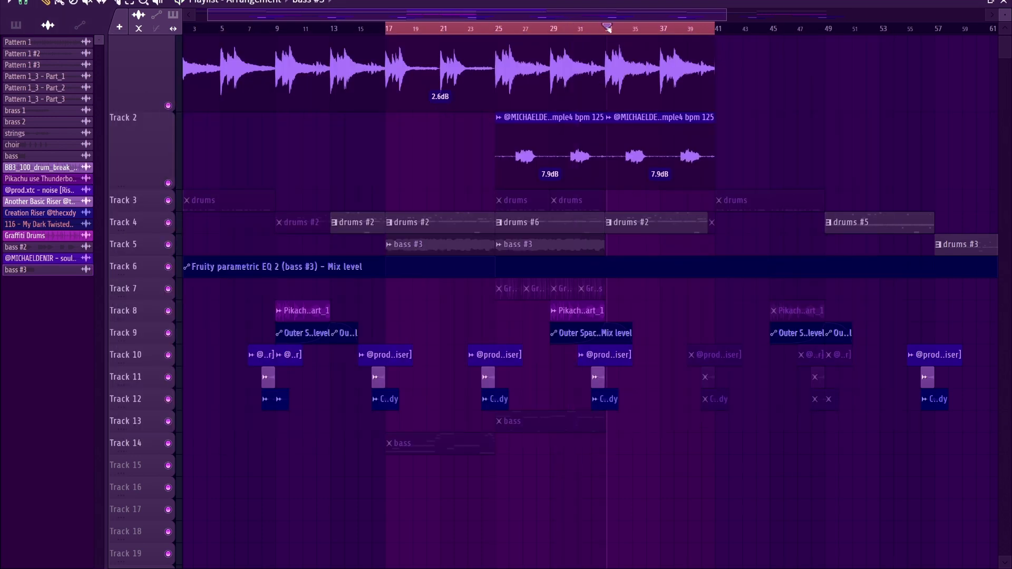
left_click(607, 29)
key("F6")
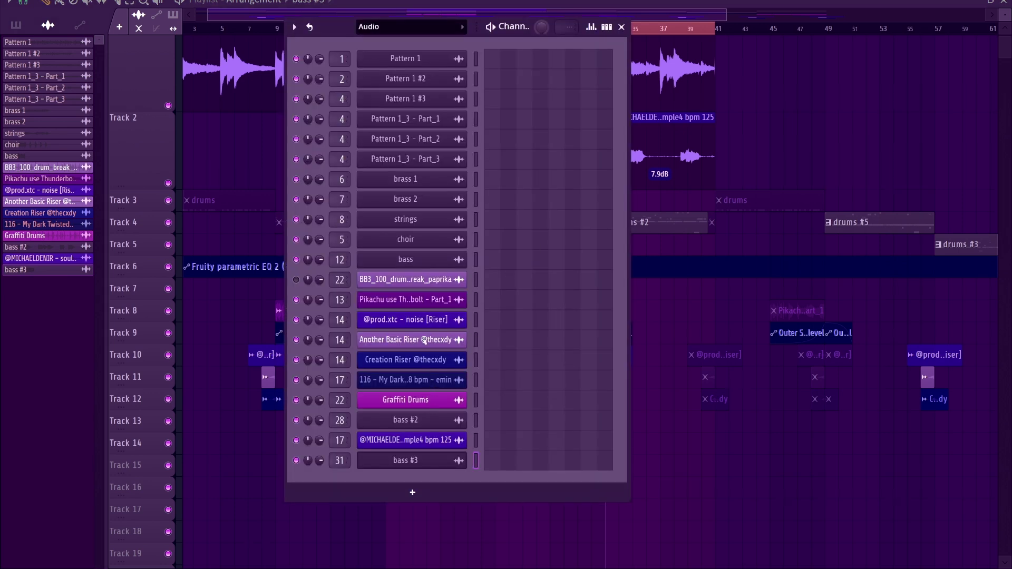
key("F9")
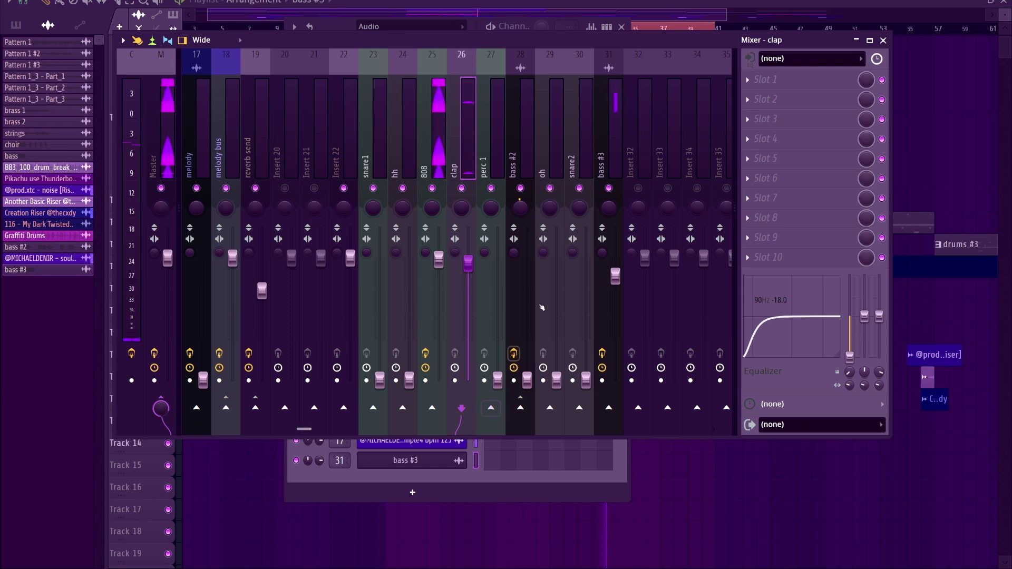
- Raise the snare2 insert's fader and return to the arrangement
left_click(583, 284)
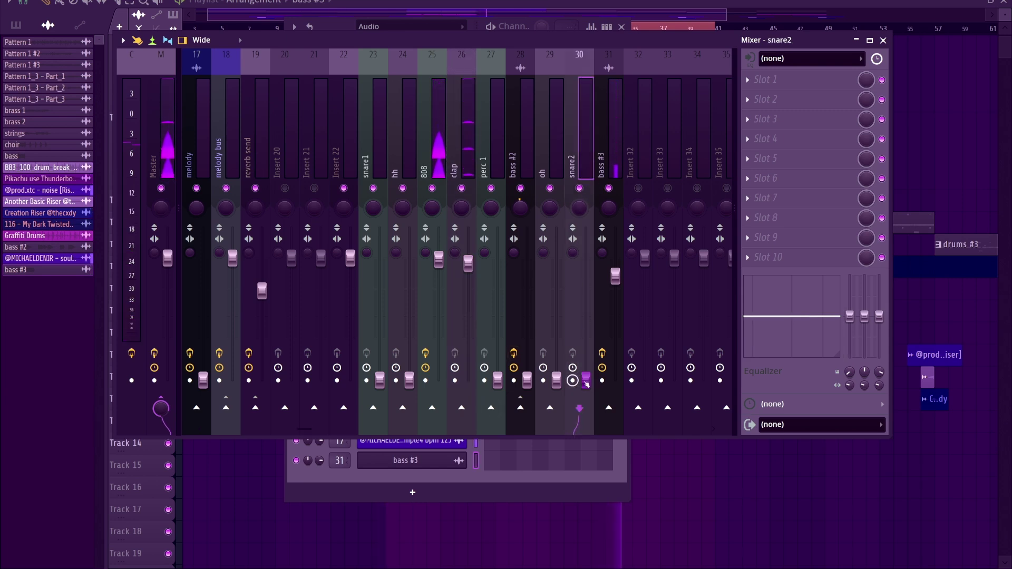
left_click_drag(586, 380, 586, 262)
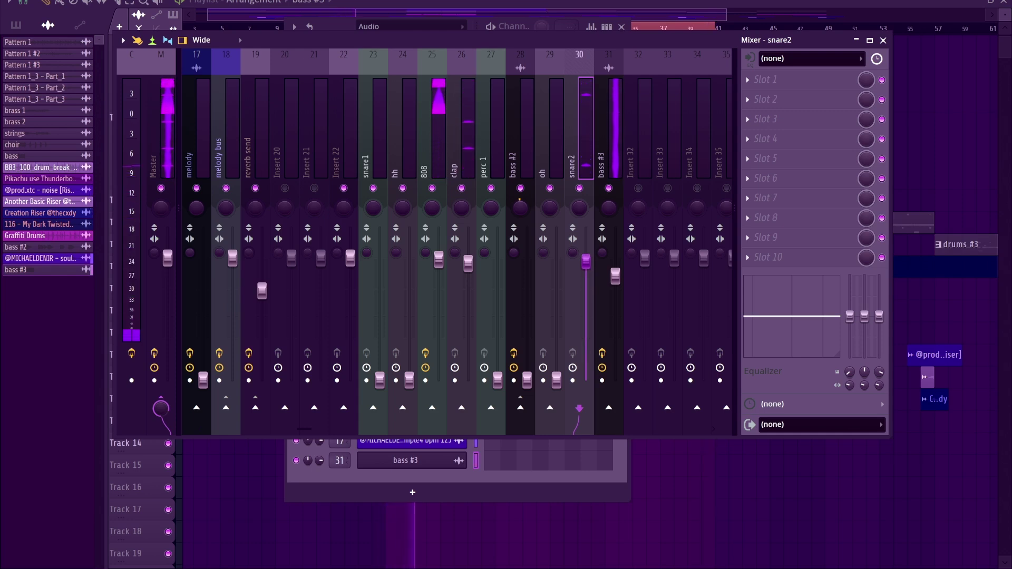
key("F9")
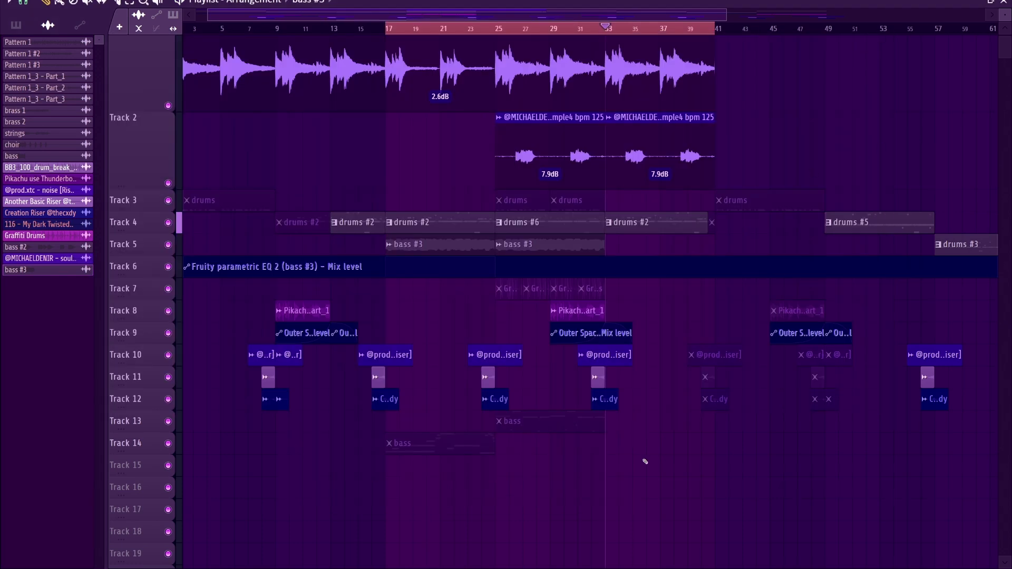
- Play from bar 25 while checking the bass #3, clap and snare2 inserts, then stop
left_click(500, 32)
scroll(498, 32, "up", 3)
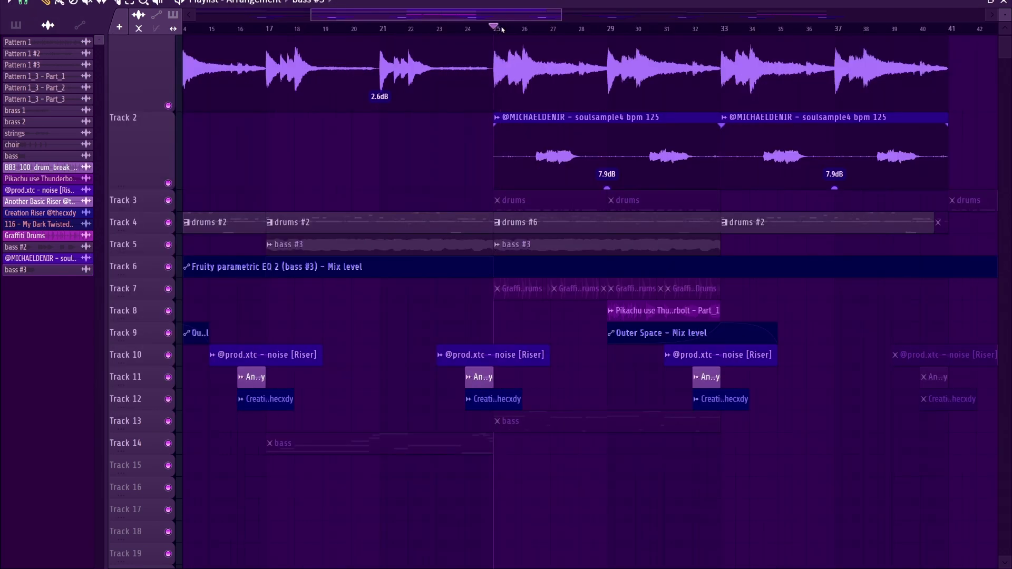
key("F9")
key("space")
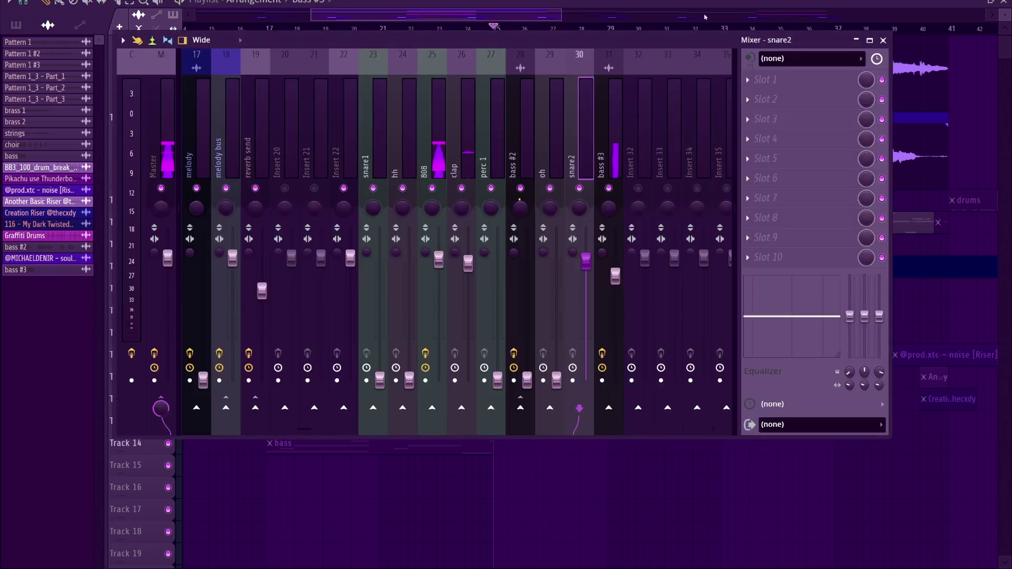
left_click(616, 275)
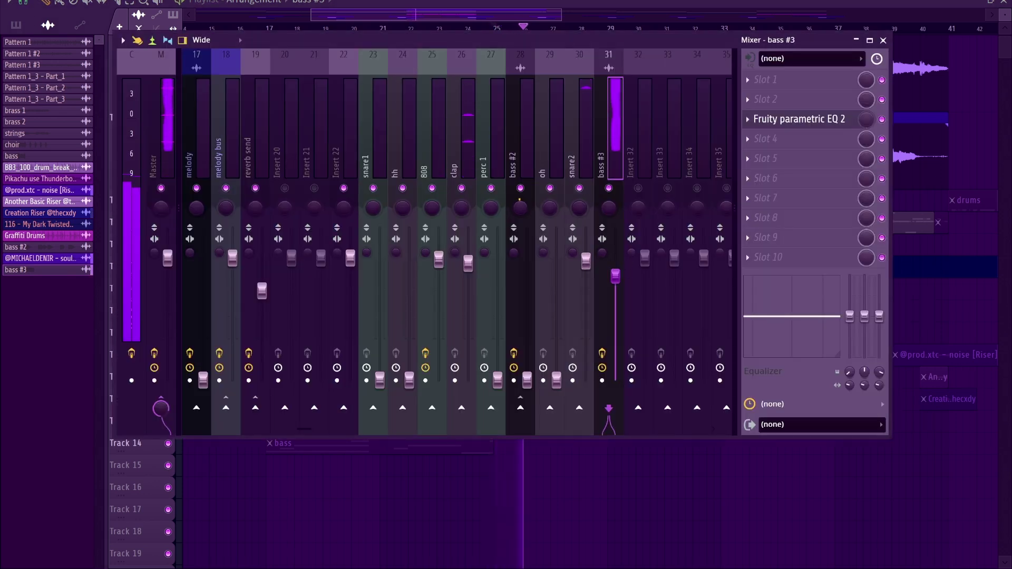
left_click(464, 158)
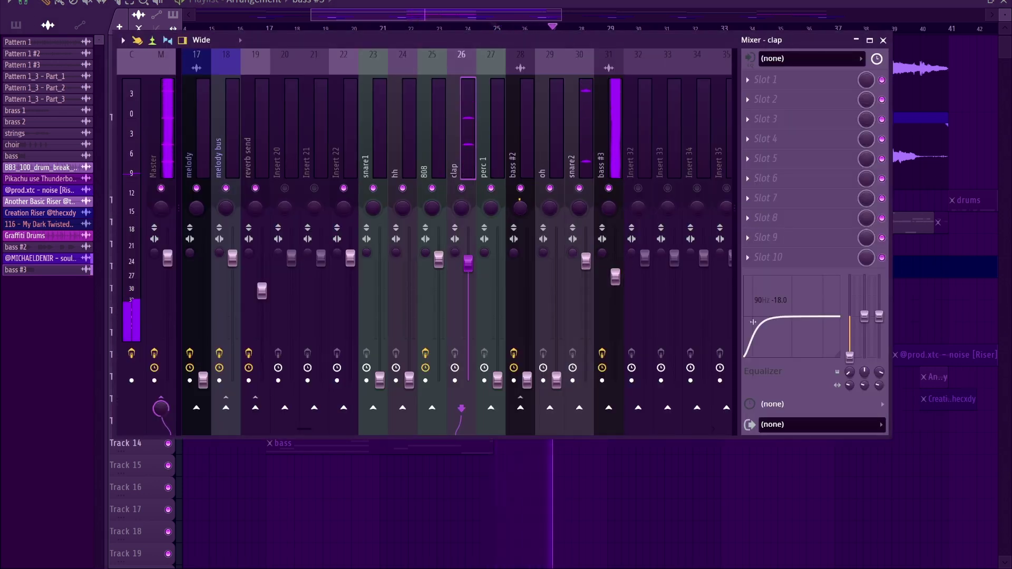
left_click(585, 132)
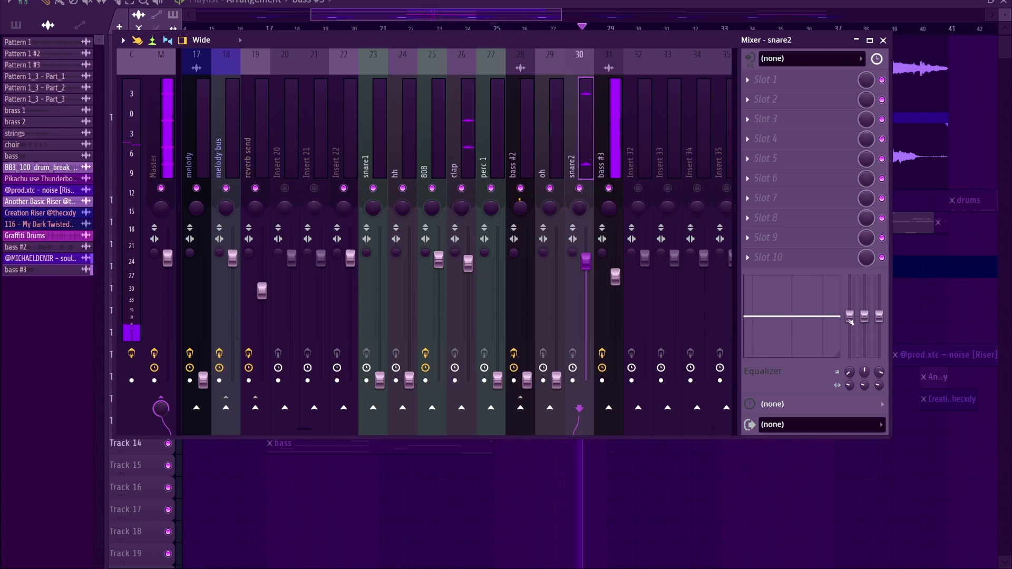
left_click(466, 132)
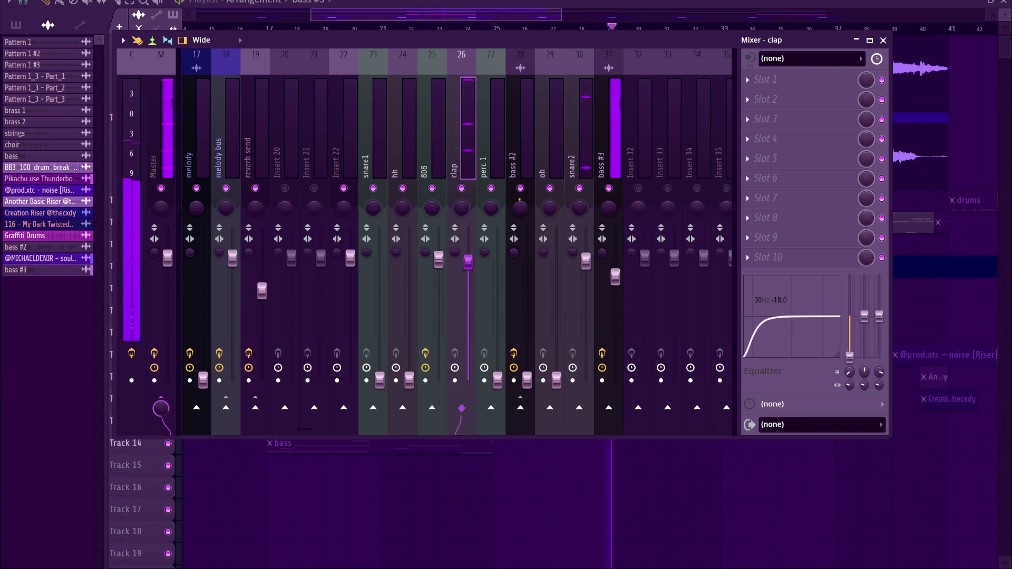
left_click(783, 498)
key("space")
- Play from bar 17 with bass #3 selected and open its Fruity parametric EQ 2
scroll(453, 52, "up", 3)
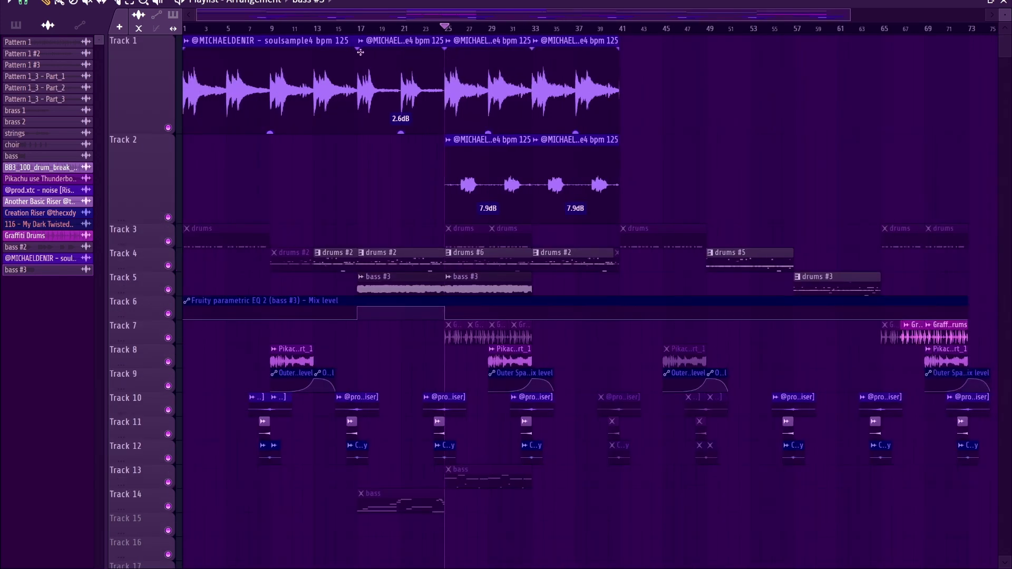
left_click(350, 29)
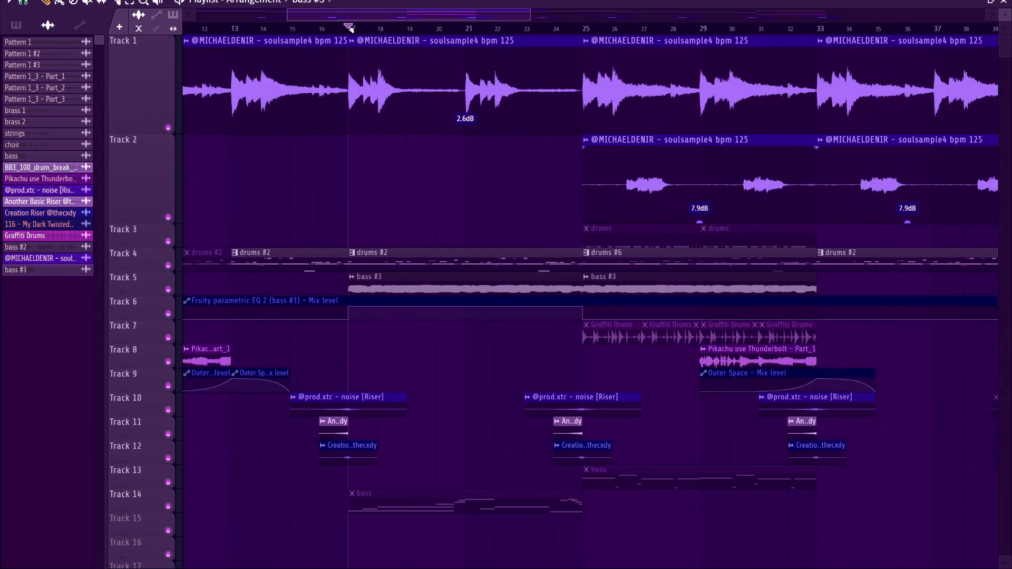
key("F9")
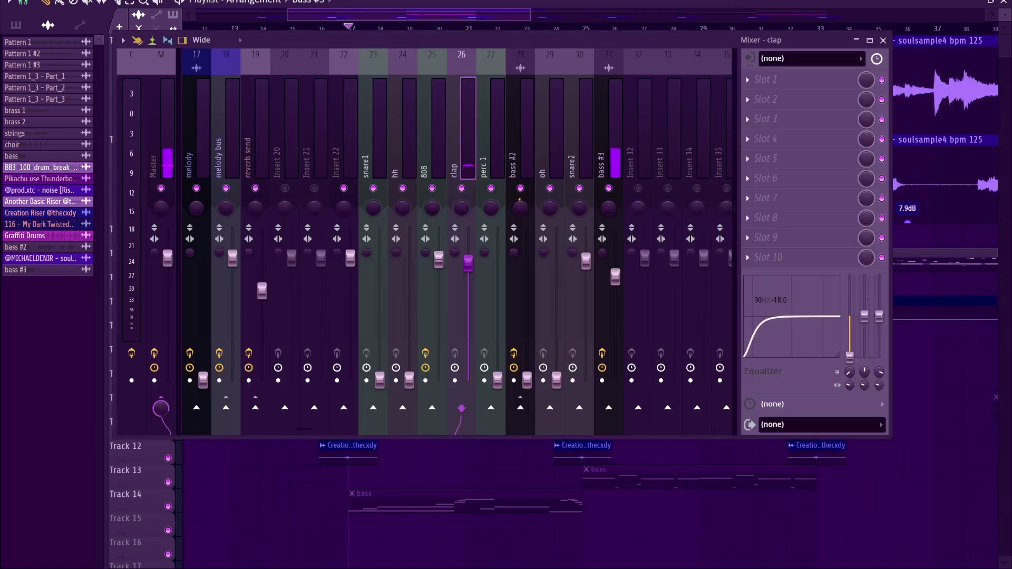
left_click(608, 169)
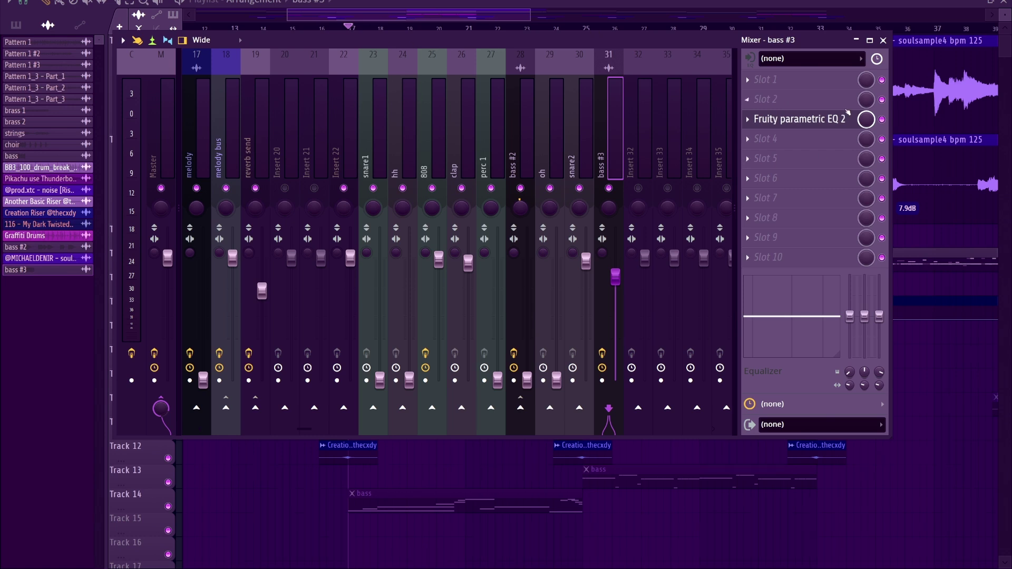
key("space")
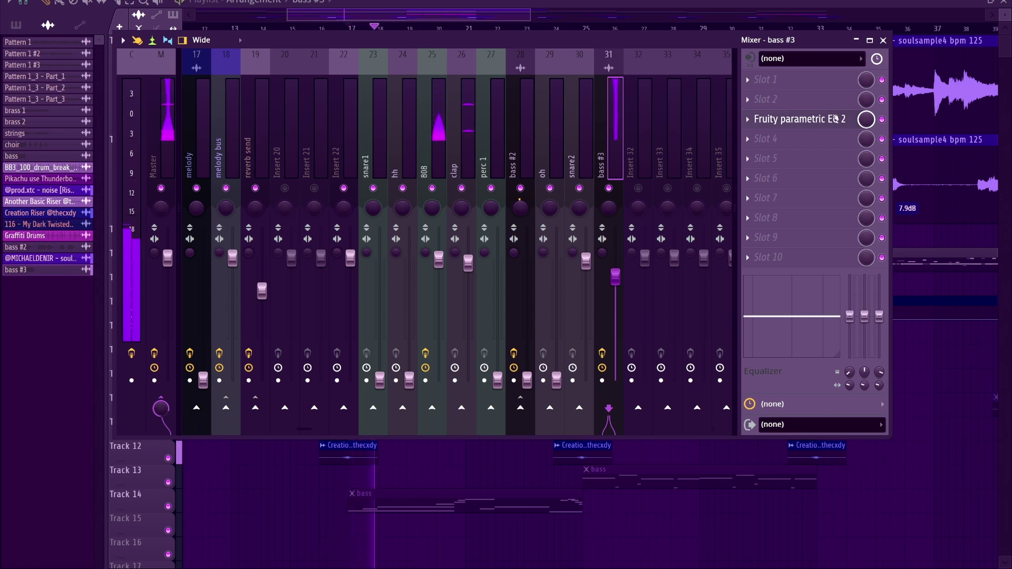
left_click(834, 119)
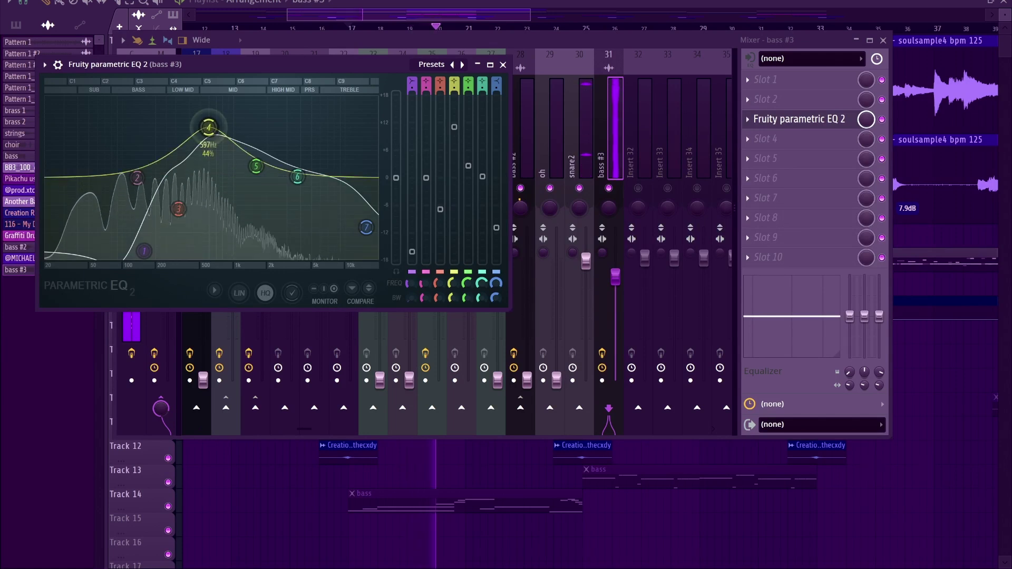
- Move EQ band 4 to about 674 Hz with 59% bandwidth, nudge the low cut, and close the EQ
left_click_drag(208, 127, 209, 123)
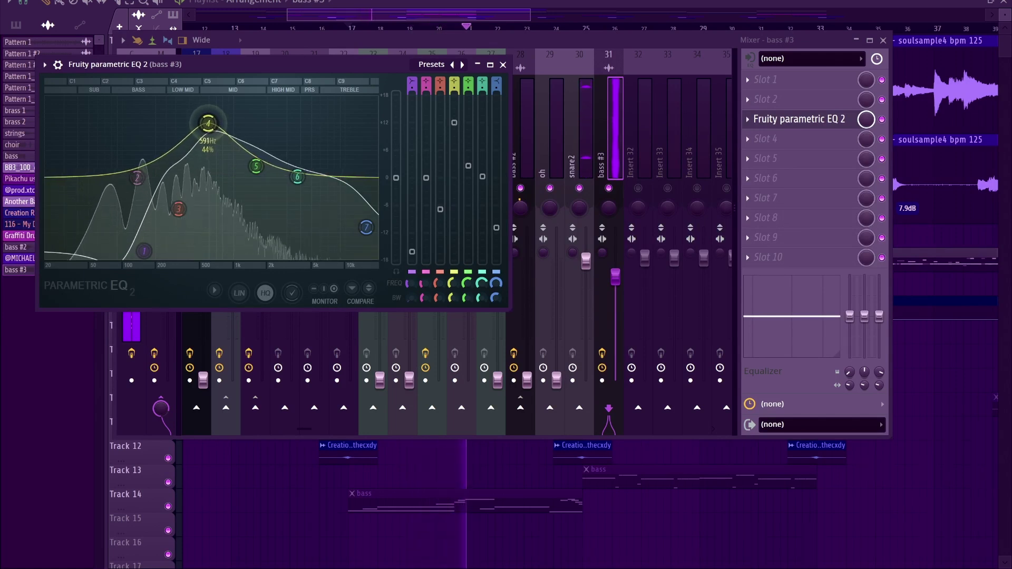
scroll(209, 123, "up", 4)
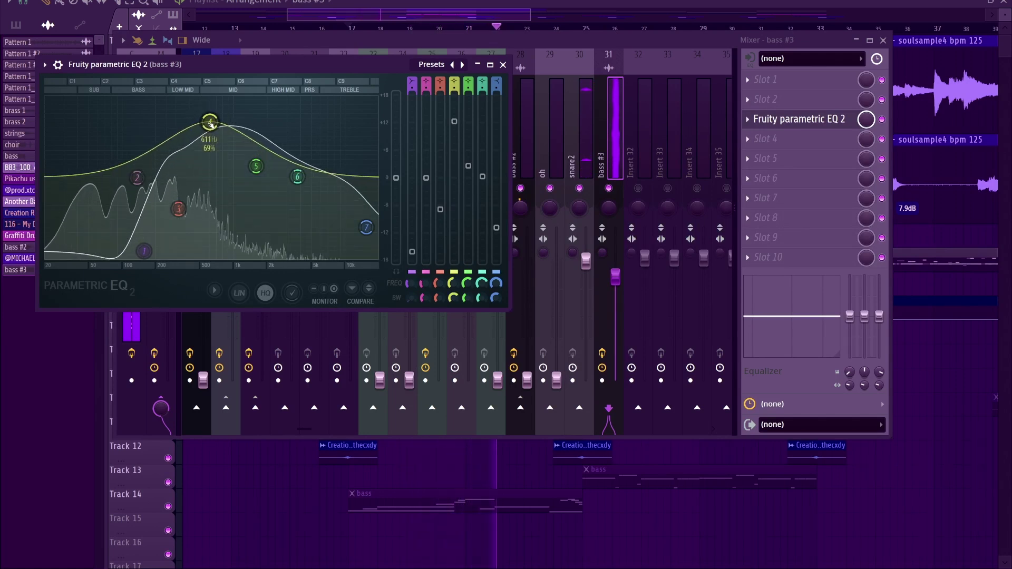
scroll(211, 123, "down", 2)
left_click_drag(209, 122, 214, 125)
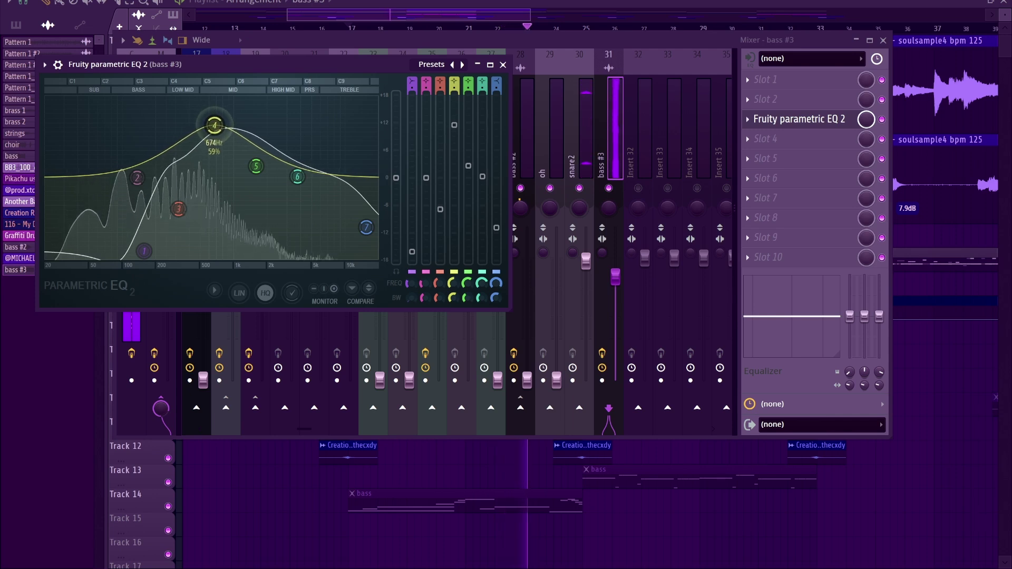
left_click_drag(144, 251, 142, 258)
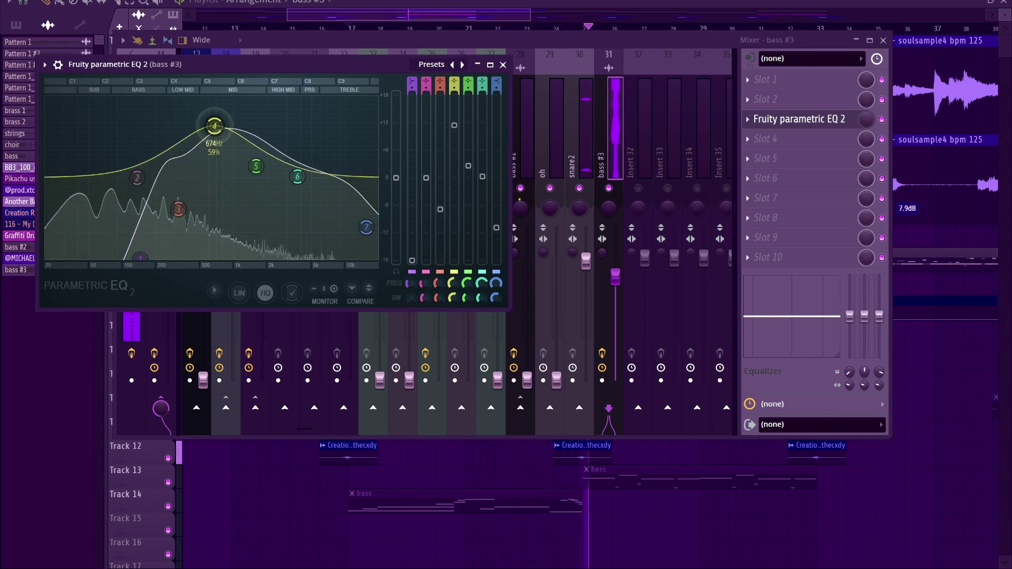
left_click(503, 65)
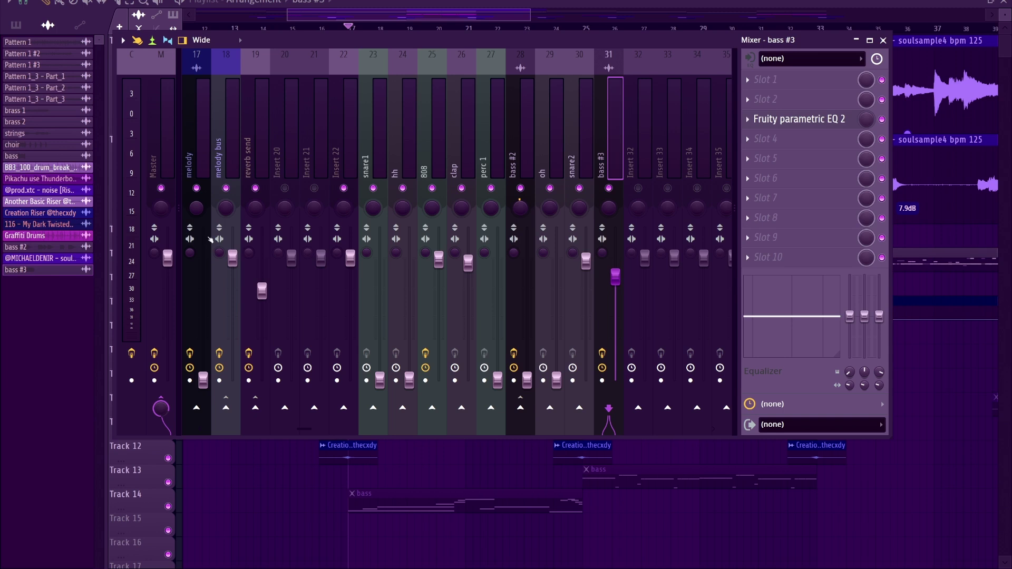
- During playback, push the melody fader up and then nudge it slightly higher
key("space")
left_click_drag(203, 380, 203, 288)
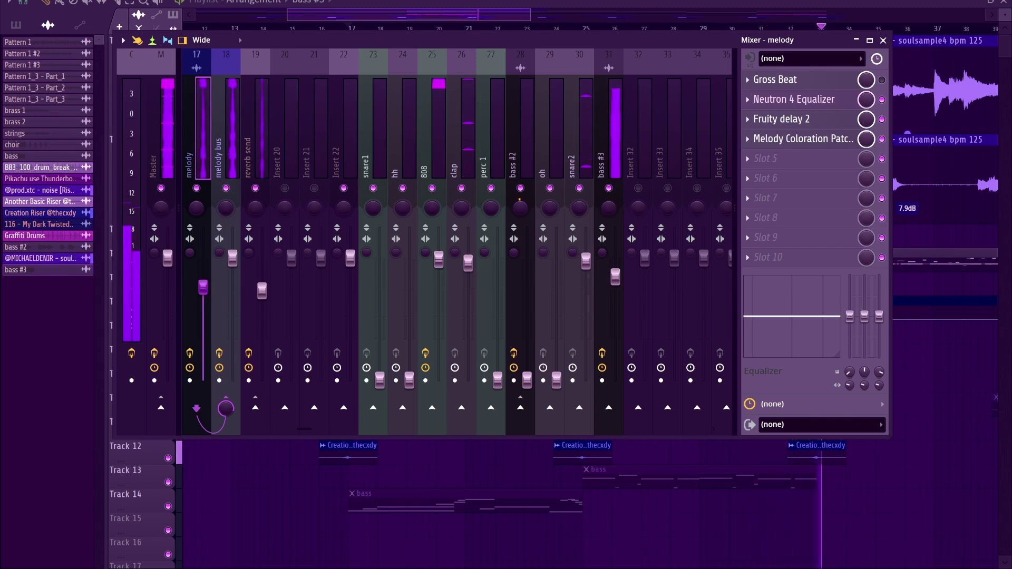
left_click_drag(203, 287, 205, 285)
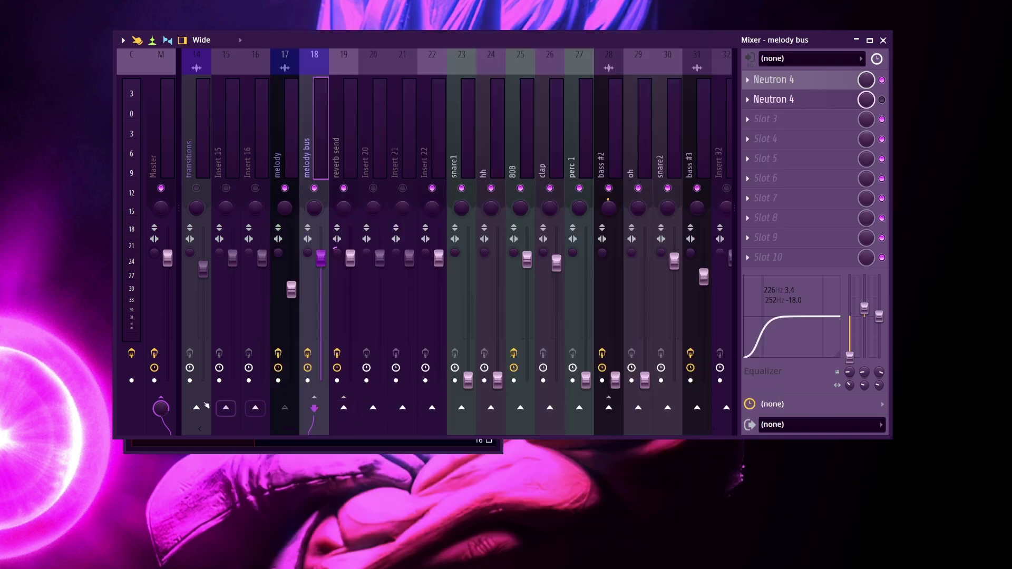
- Lower the wet mix of the Fruity Limiter on the mel comp insert
left_click(373, 408)
left_click(348, 171)
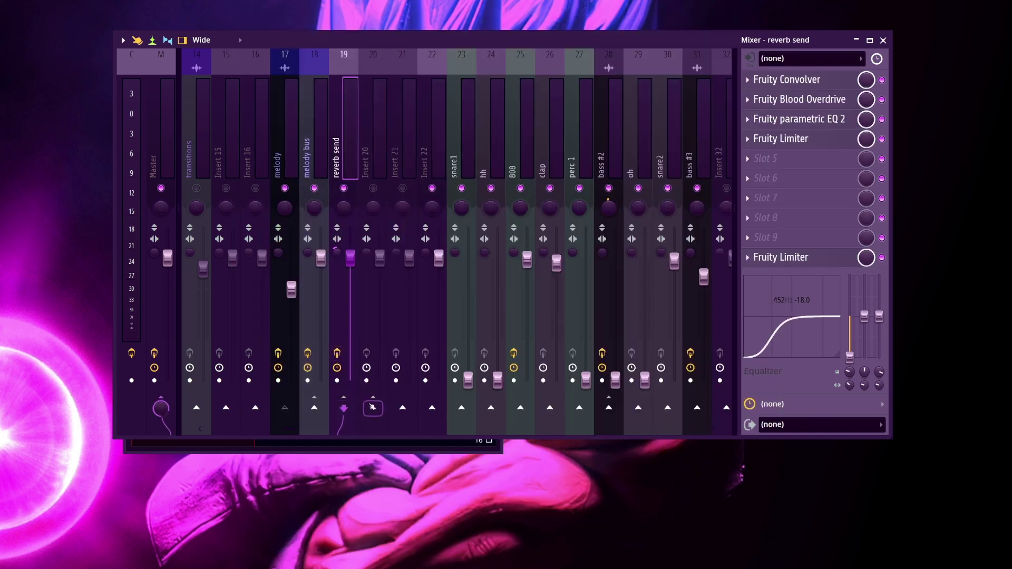
scroll(373, 408, "down", 7)
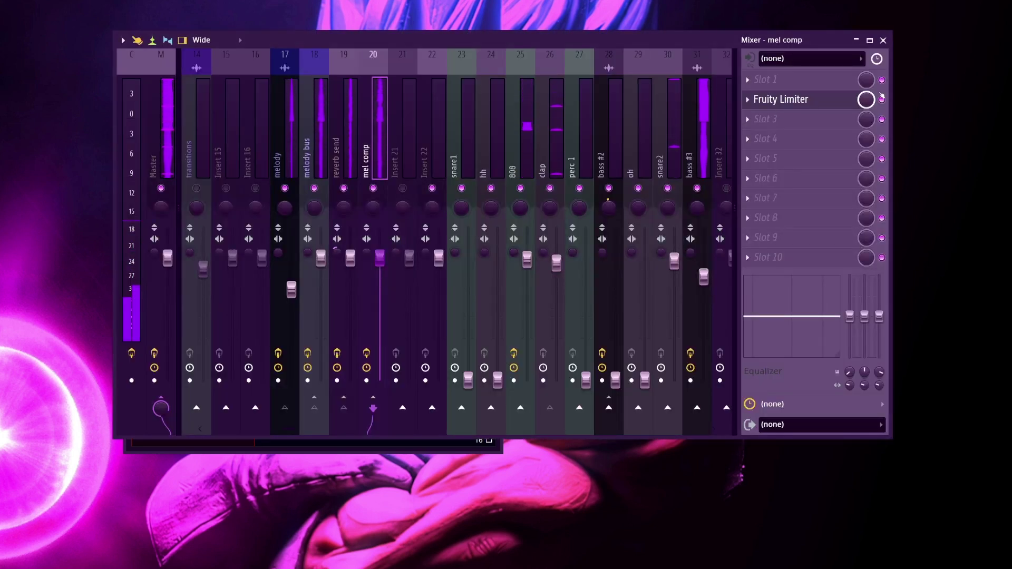
left_click_drag(866, 99, 866, 108)
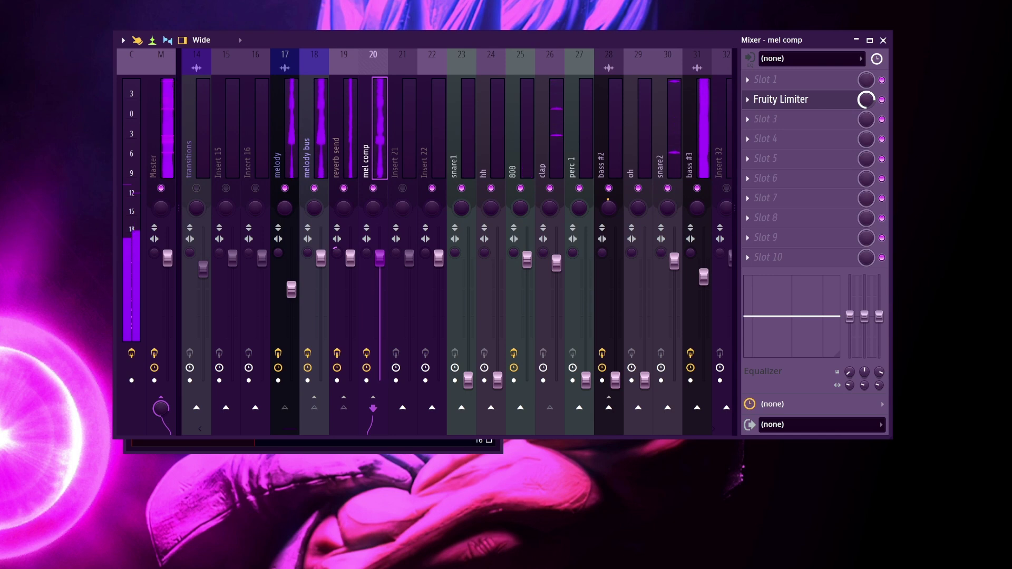
- Nudge the melody fader slightly higher and return to the clap insert
left_click(289, 305)
left_click_drag(291, 289, 291, 287)
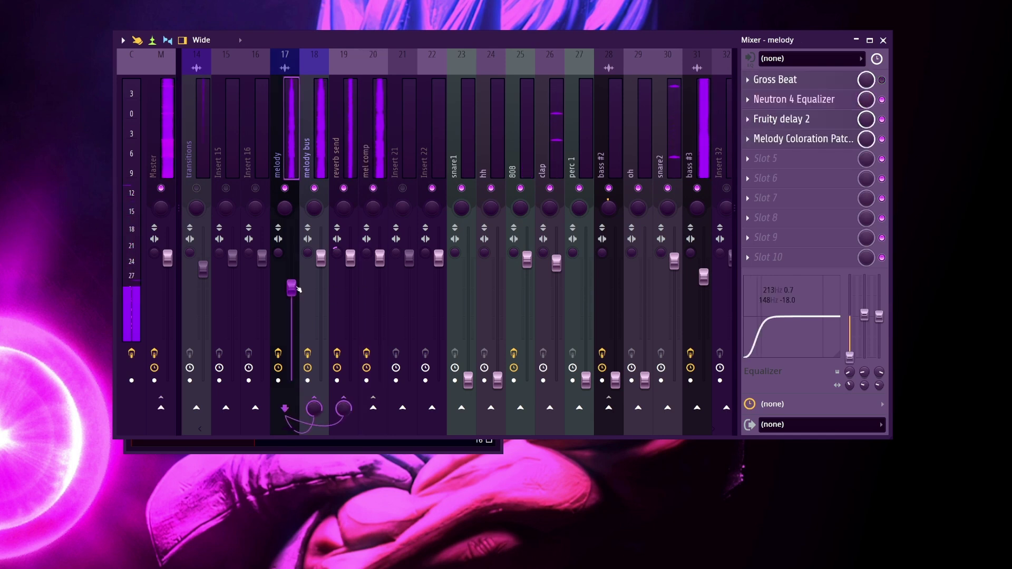
left_click(374, 305)
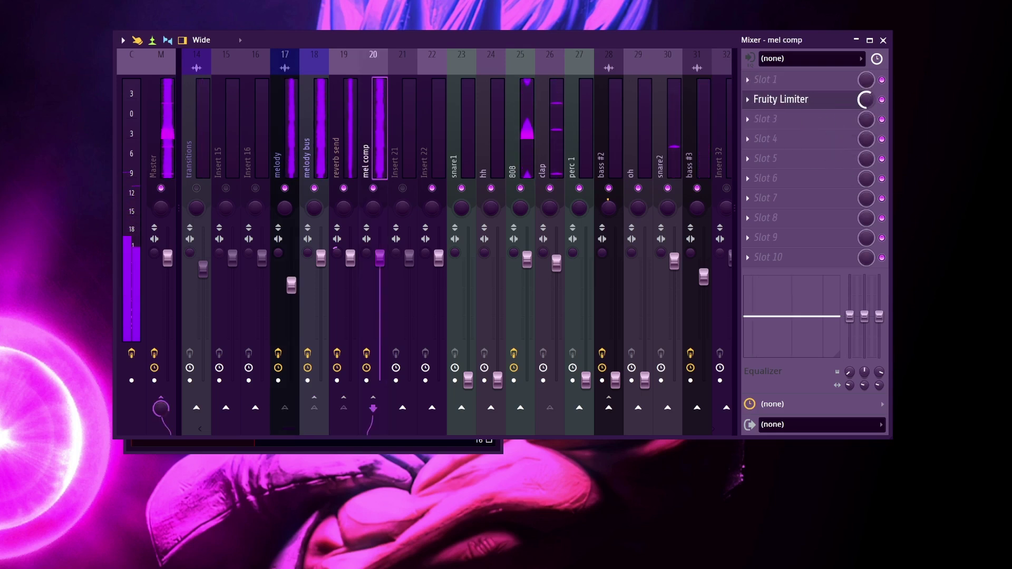
left_click(550, 222)
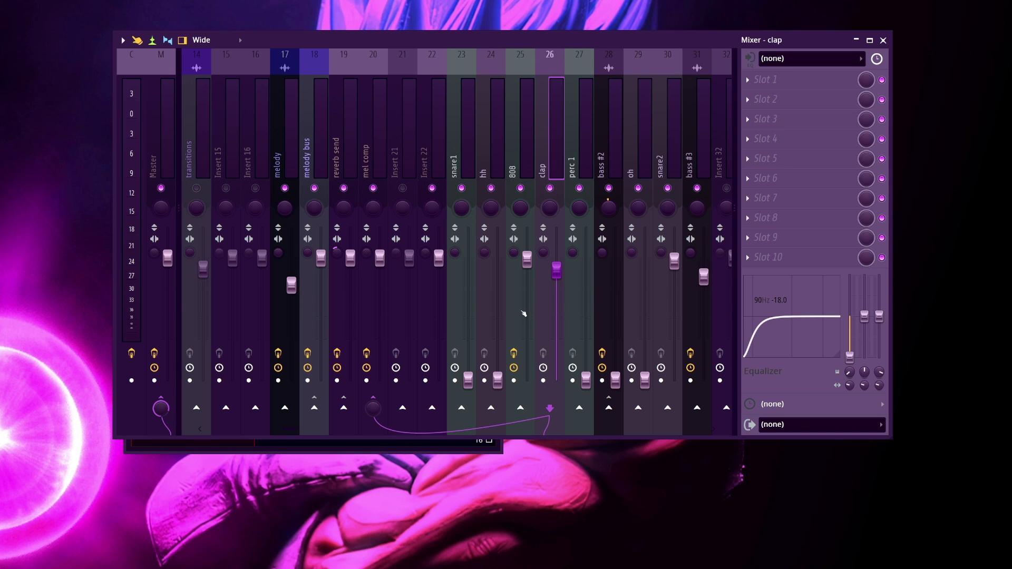
- Start playback with the clap insert selected to judge its balance against the 808 and melody
key("space")
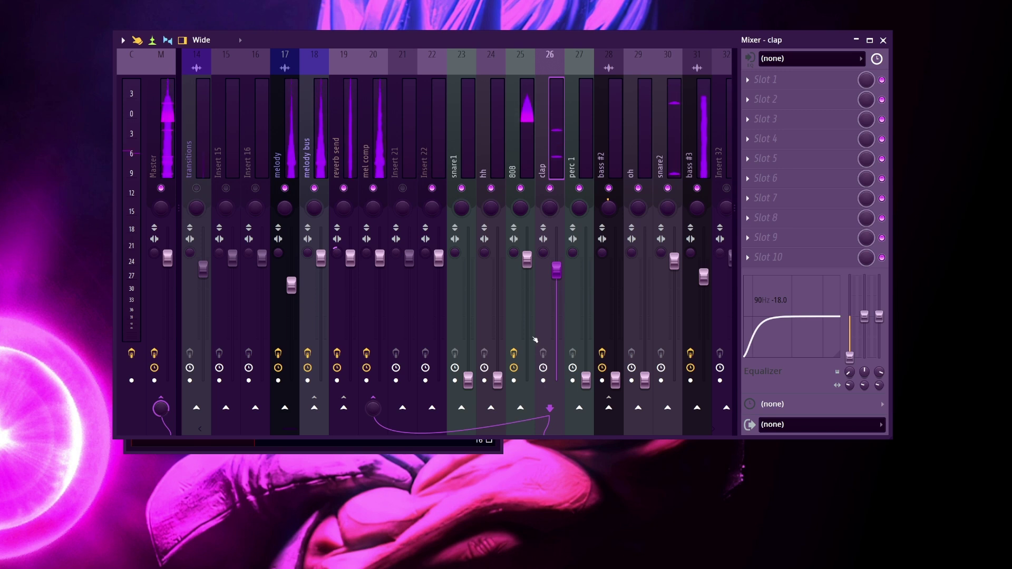
- Raise the hh and oh faders and give oh a Mixer EQ low cut at 90 Hz, -18.0
left_click(495, 378)
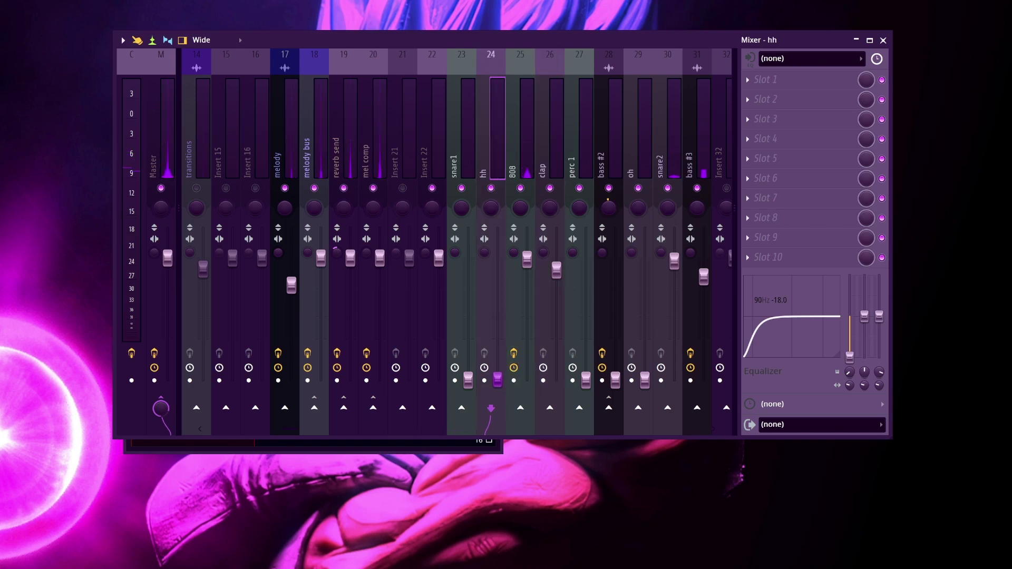
left_click_drag(497, 377, 497, 289)
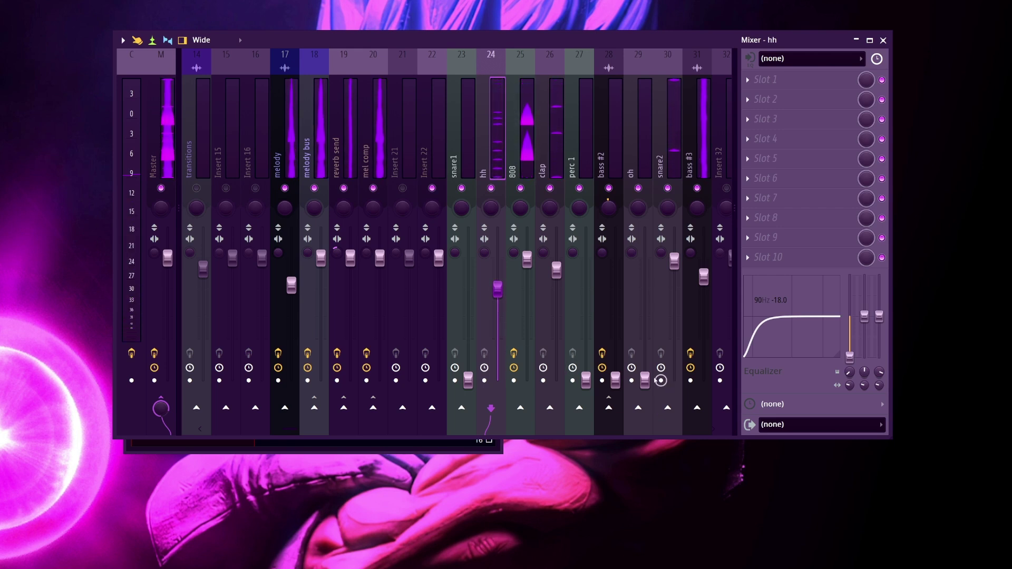
left_click_drag(652, 380, 652, 323)
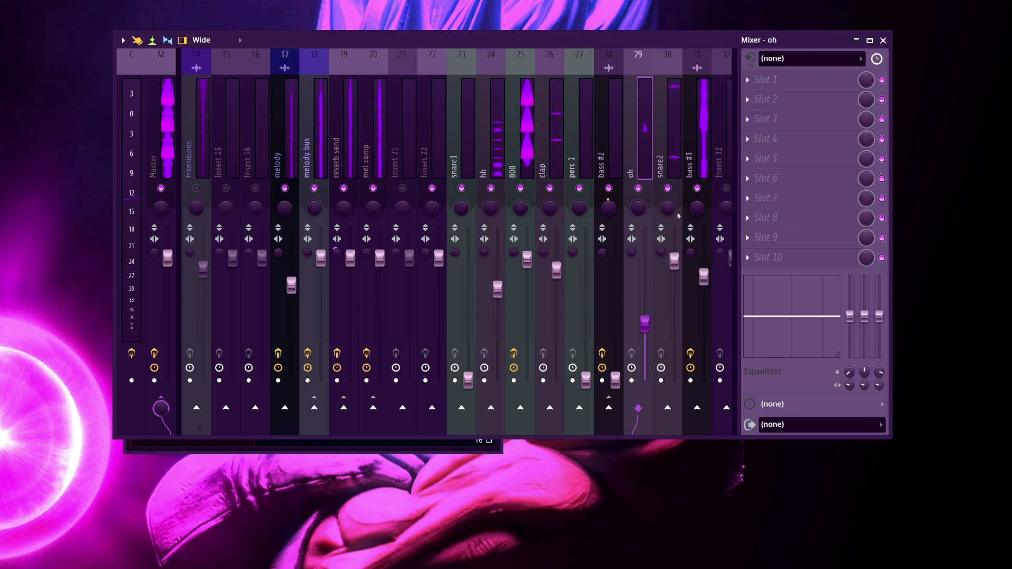
left_click_drag(645, 323, 645, 277)
left_click_drag(849, 316, 850, 356)
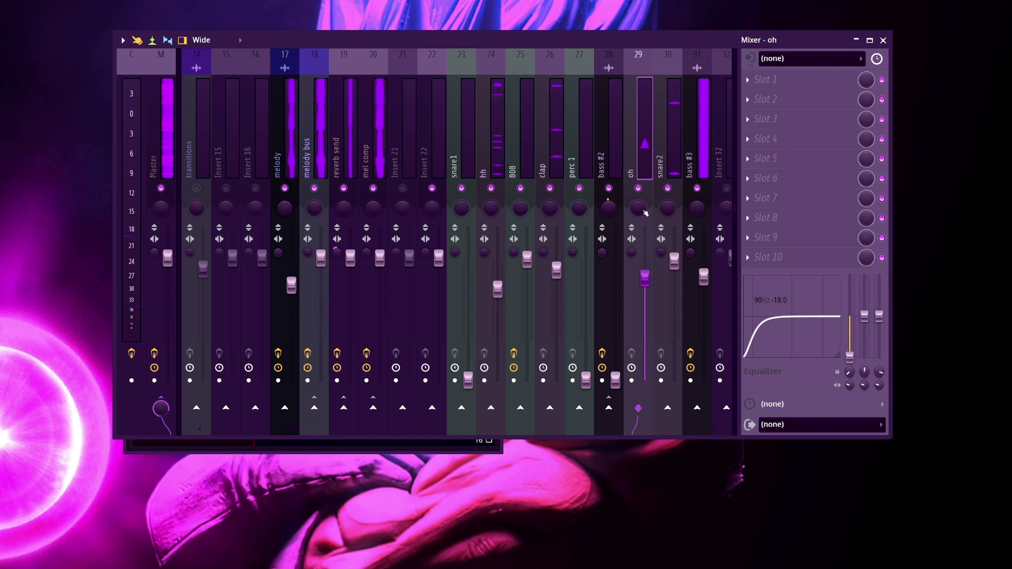
scroll(734, 161, "right", 5)
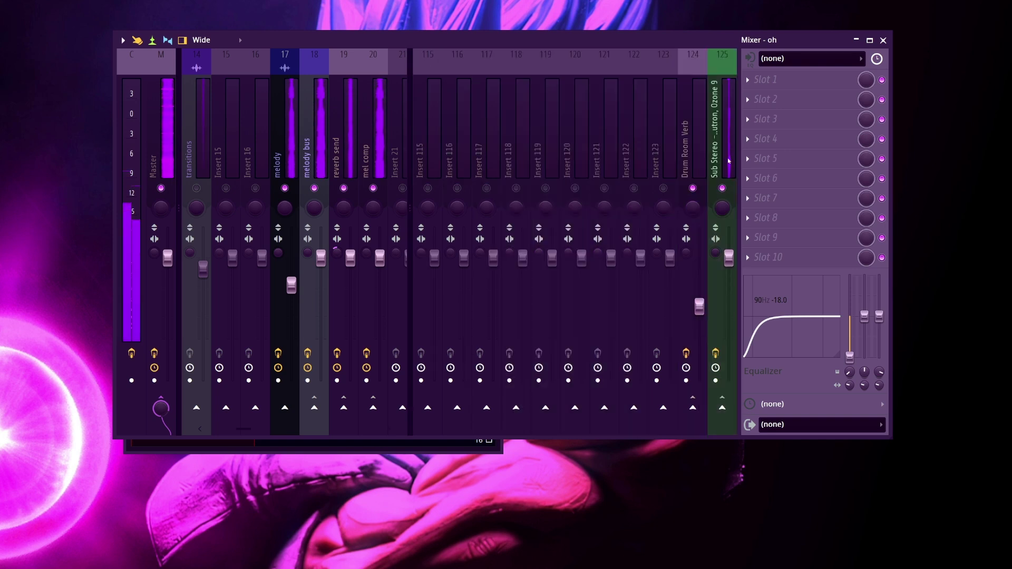
- Review the Fruity Reeverb 2 settings on the Drum Room Verb send, then close them
scroll(352, 152, "right", 4)
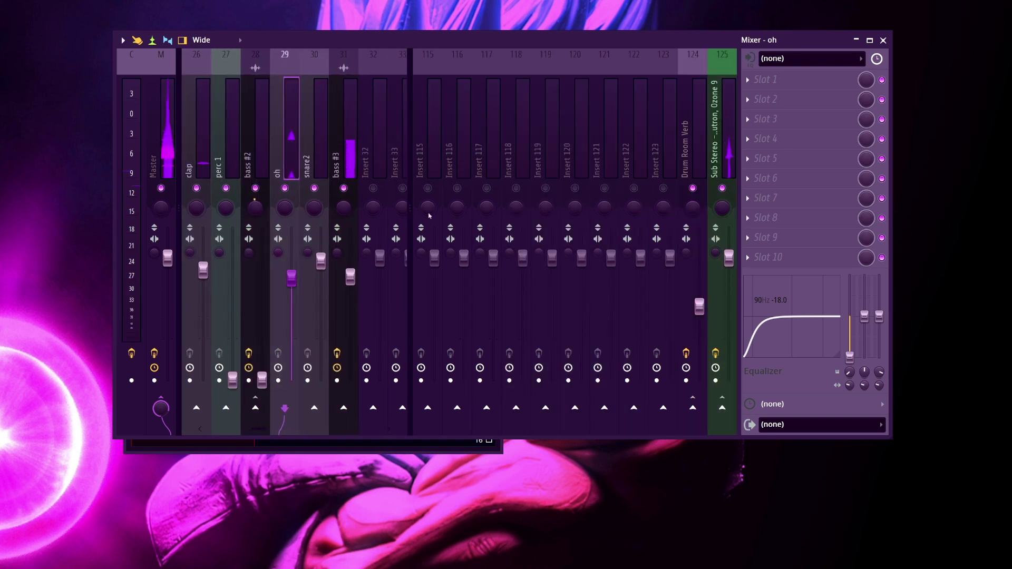
left_click(702, 149)
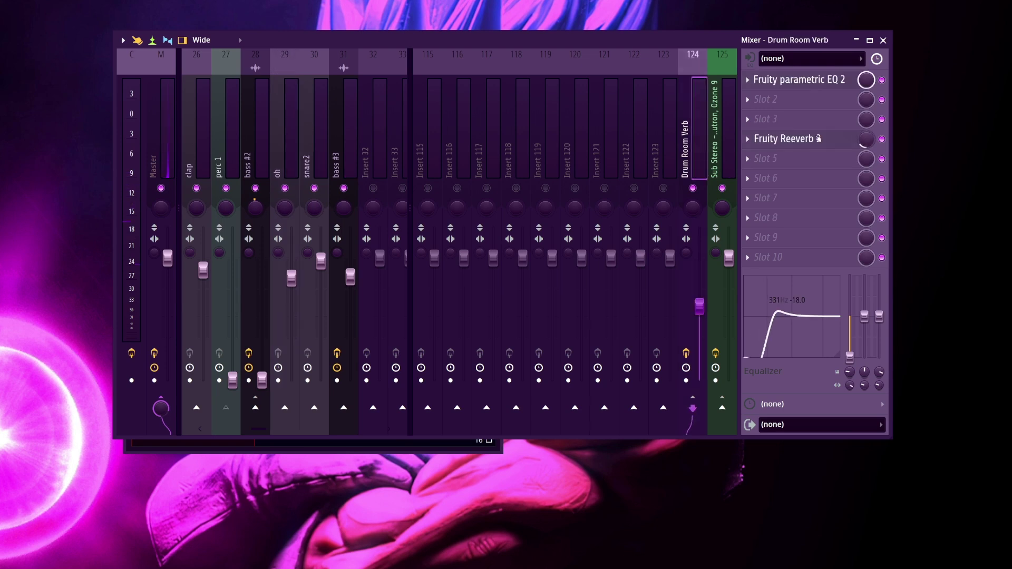
left_click(807, 80)
left_click(804, 143)
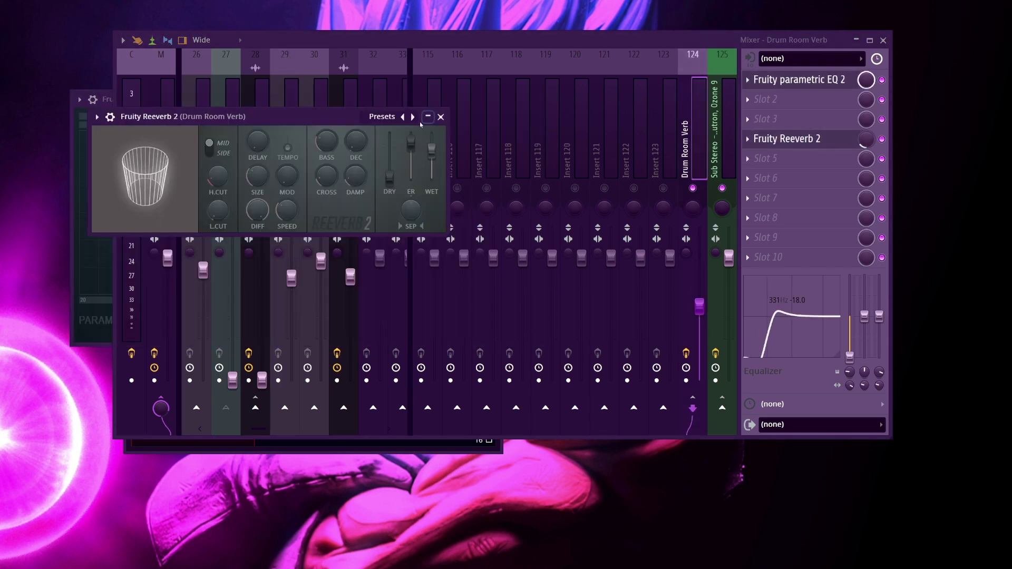
left_click(445, 114)
- Review Sub Stereo's Neutron 4, Stereo Shaper and Ozone 9 Spectral Shaper, then close them
left_click(715, 131)
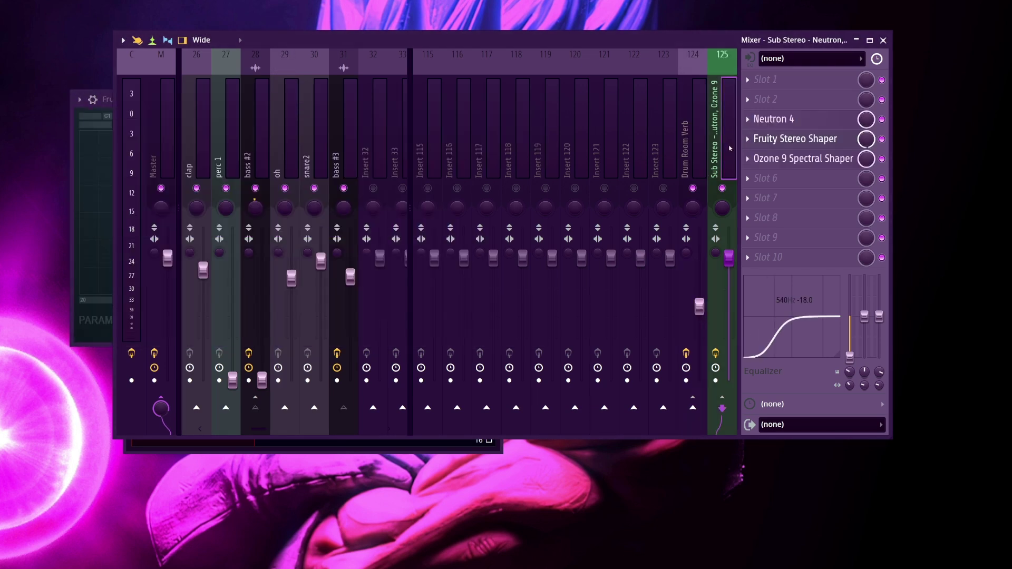
left_click(774, 120)
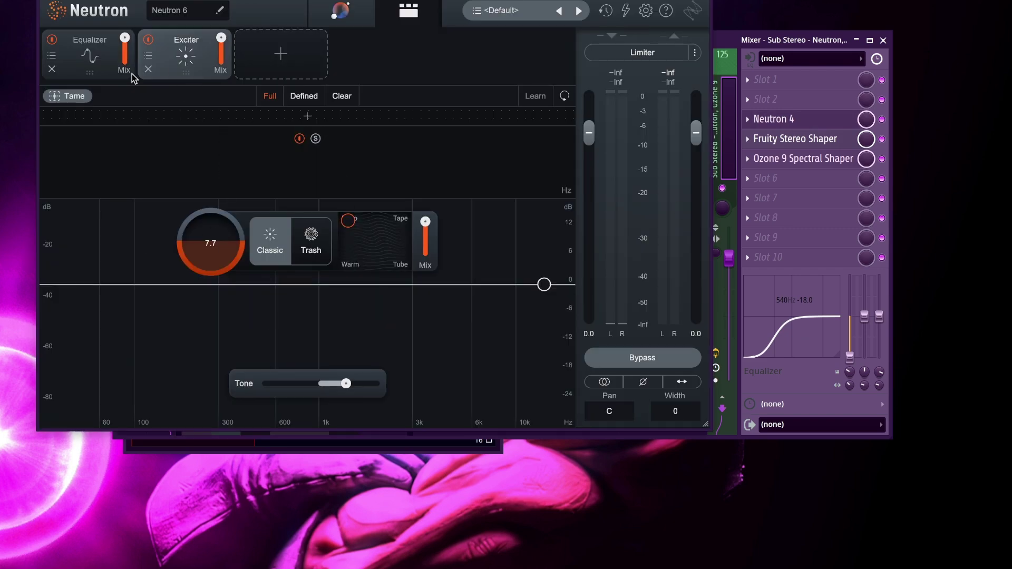
left_click(163, 139)
left_click(795, 138)
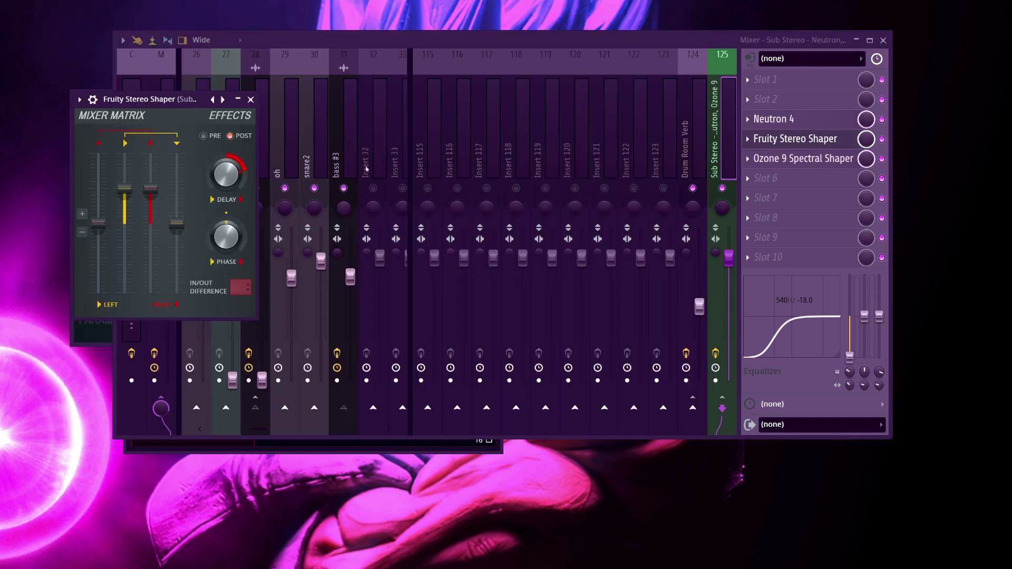
left_click(803, 159)
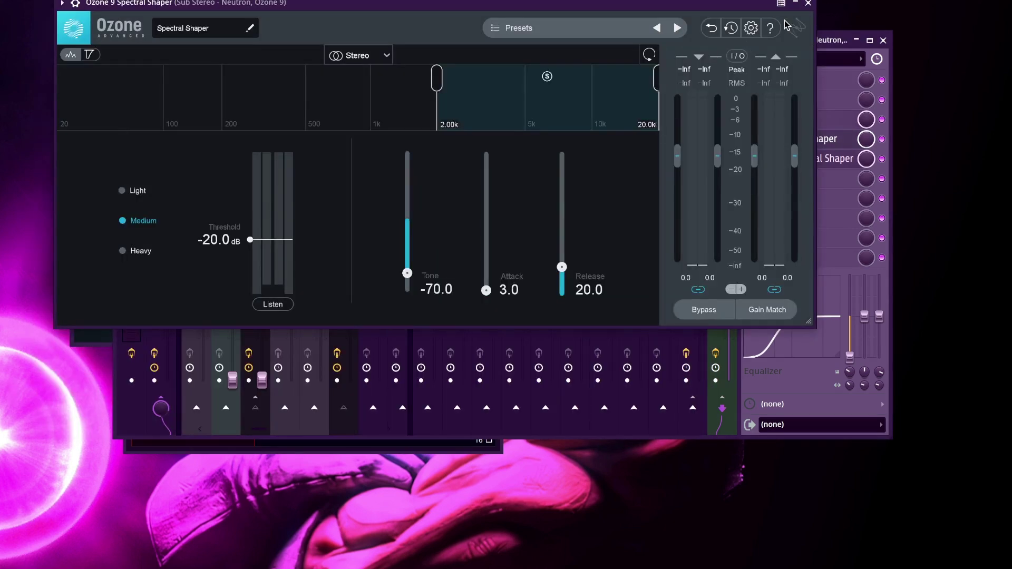
left_click(810, 3)
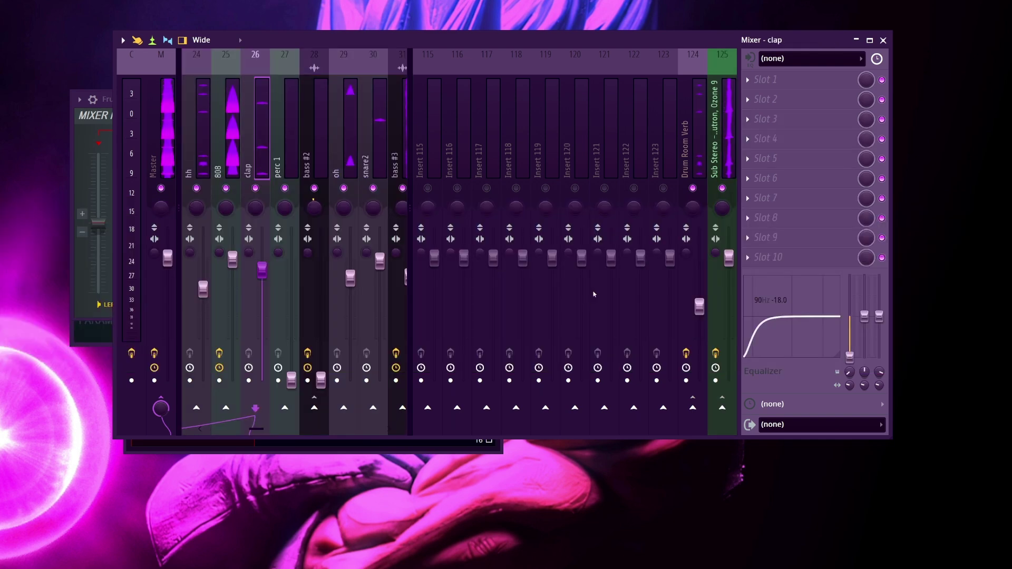
- Step through perc 1, Sub Stereo and Drum Room Verb, ending on melody's Gross Beat/Neutron/delay chain
left_click(269, 196)
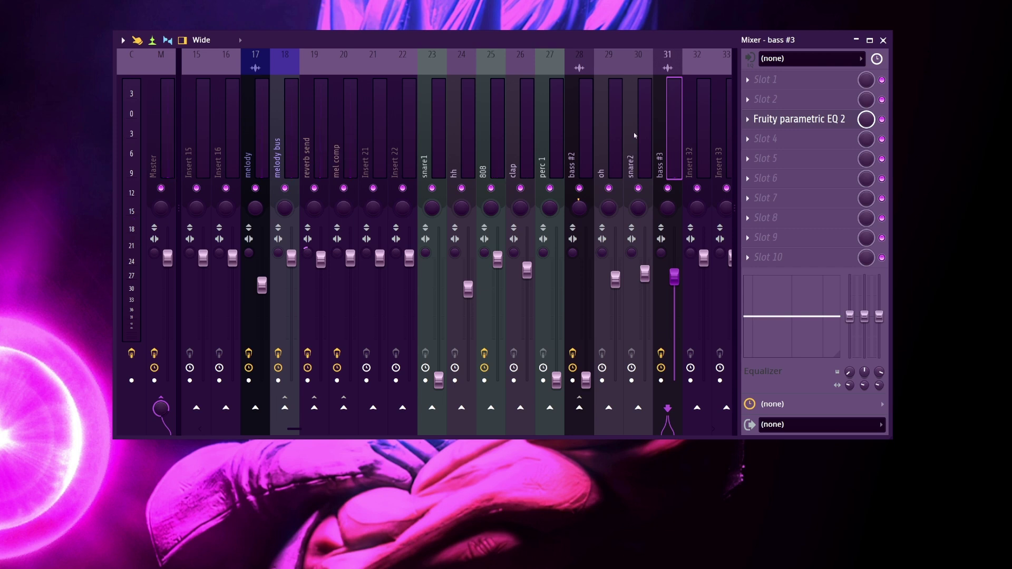
scroll(677, 195, "down", 15)
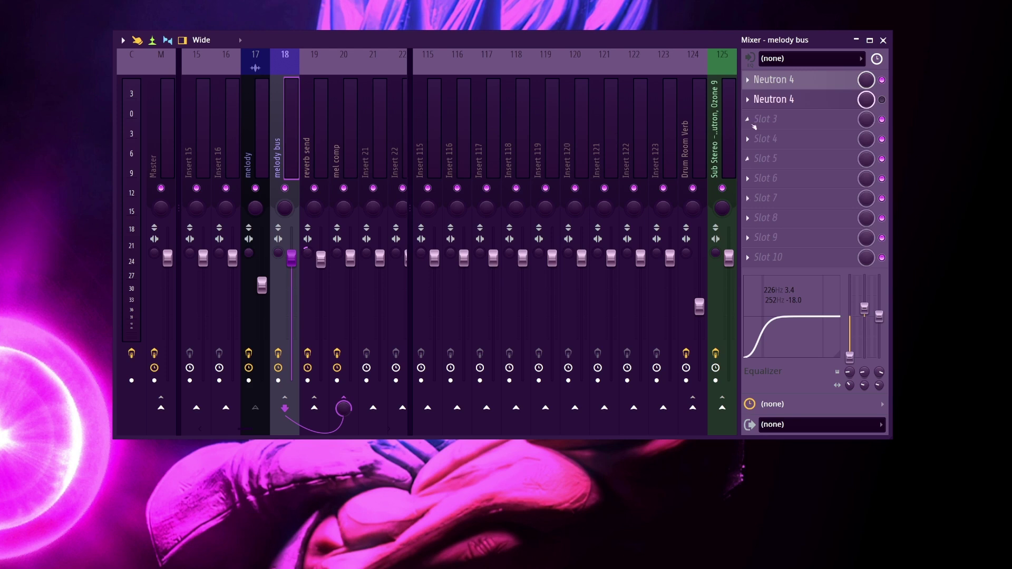
left_click(727, 148)
left_click(696, 145)
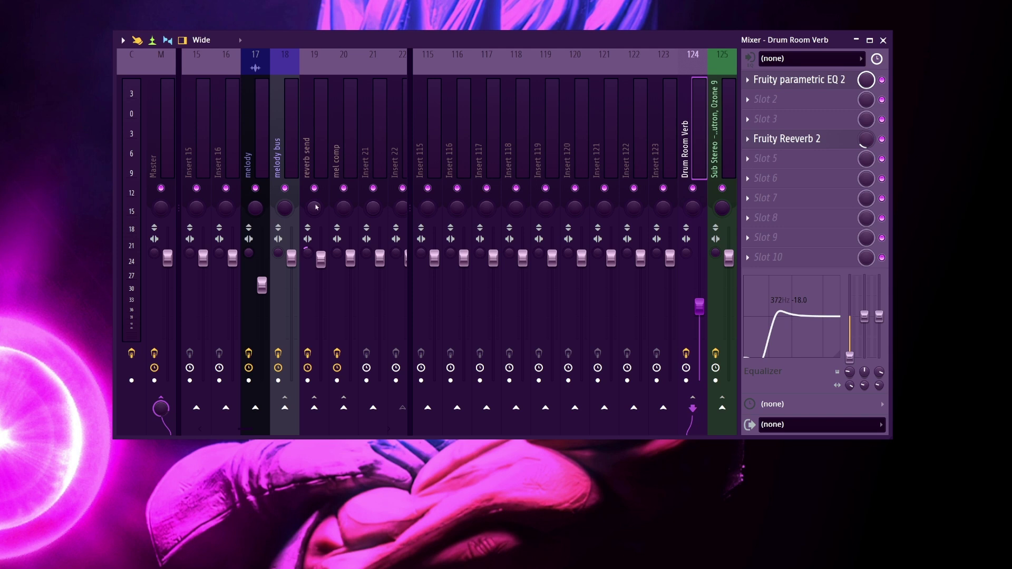
scroll(300, 158, "up", 2)
left_click(314, 159)
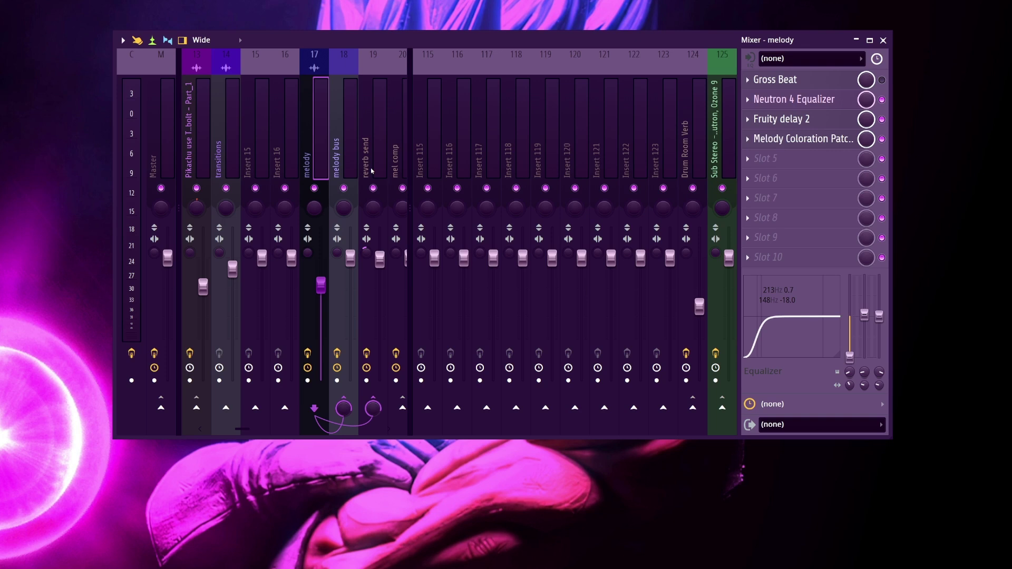
- Open the Fruity Soft Clipper inside the master's Top Of Stack Clipper Patcher, then close Patcher
left_click(154, 154)
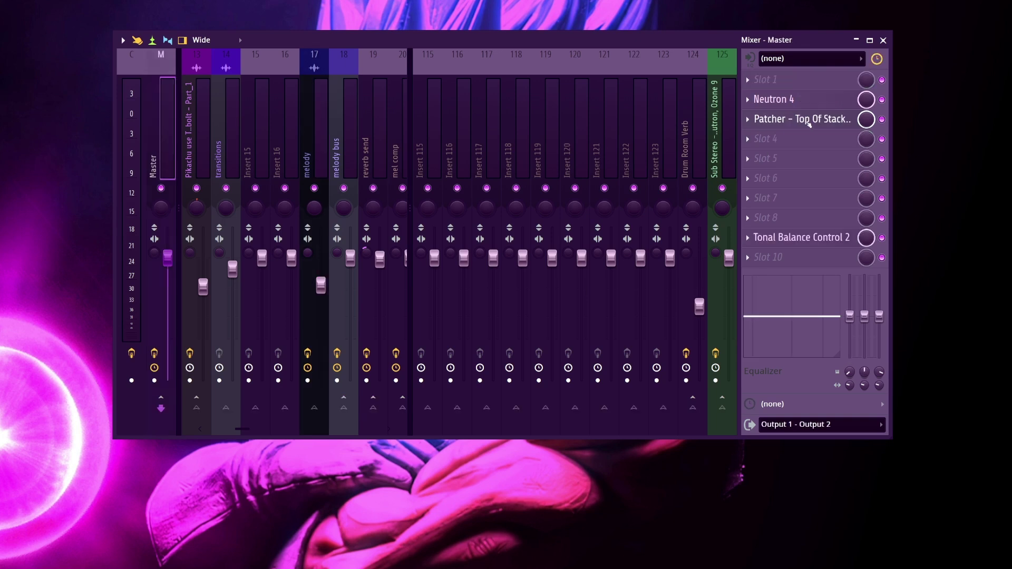
left_click(799, 119)
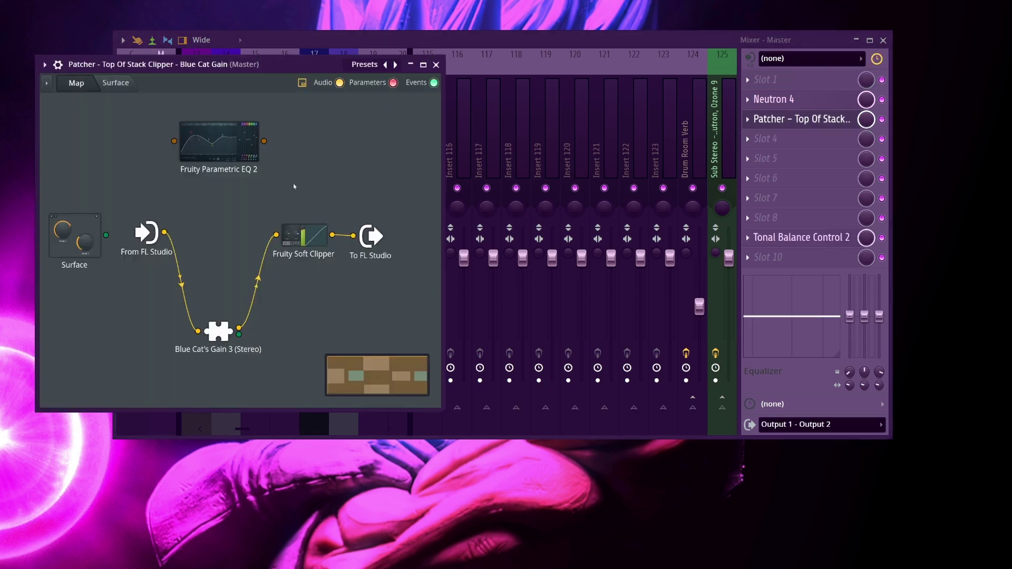
left_click(304, 236)
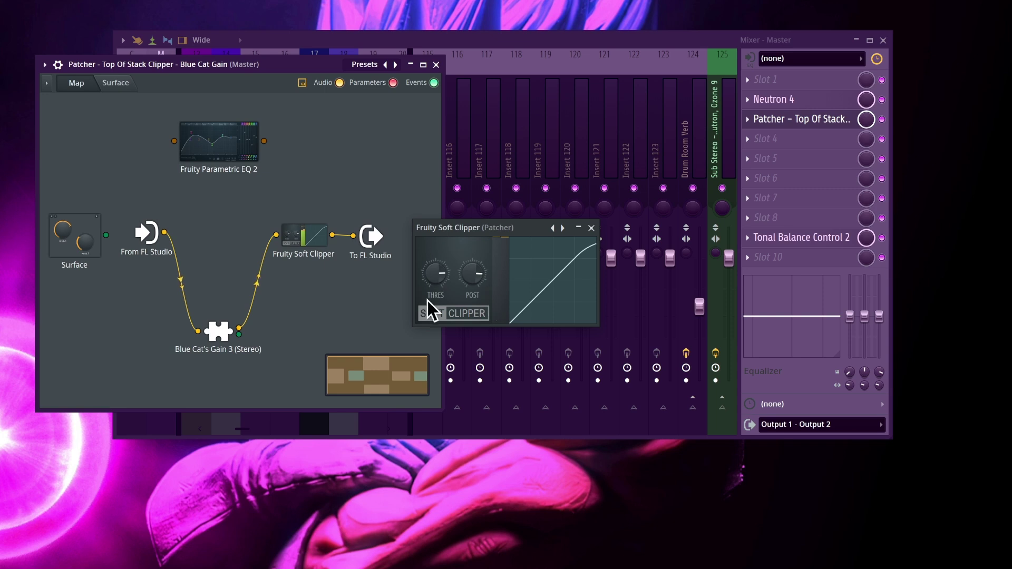
mouse_move(547, 223)
left_mouse_down()
mouse_move(572, 232)
mouse_move(541, 186)
mouse_move(523, 225)
mouse_move(532, 214)
left_mouse_up()
left_click(436, 64)
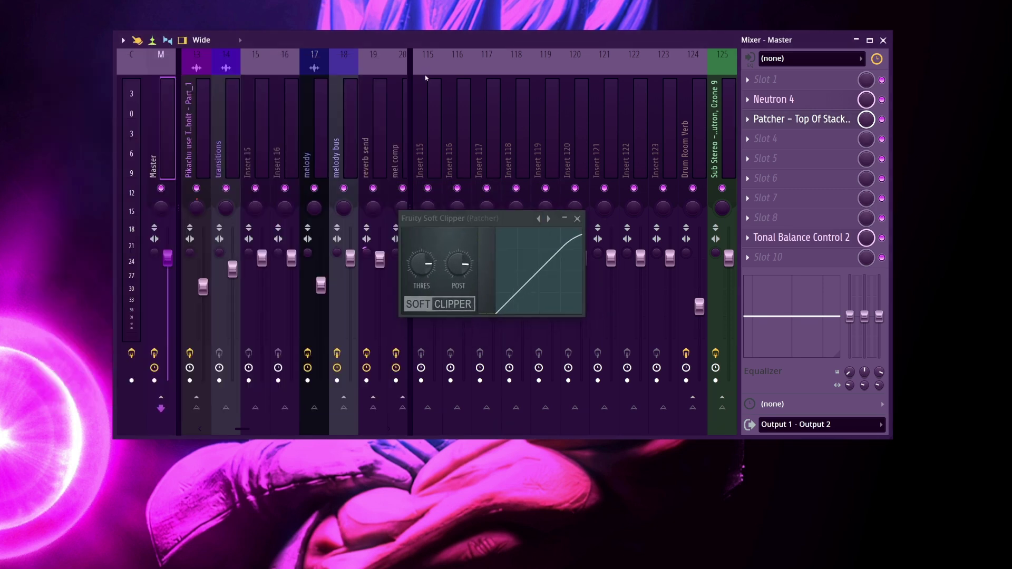